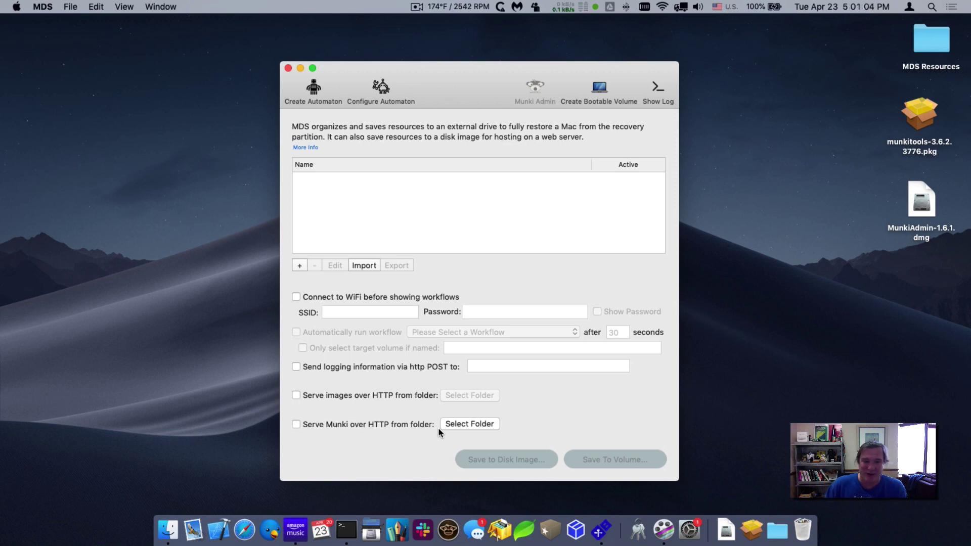
- Enable Serve Munki over HTTP and accept installing the missing Munki tools
click(296, 423)
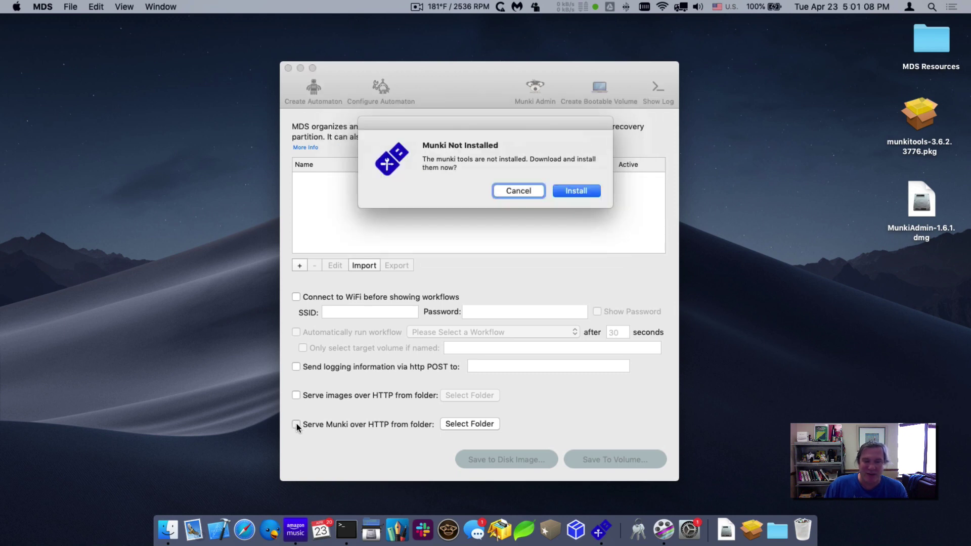
click(579, 189)
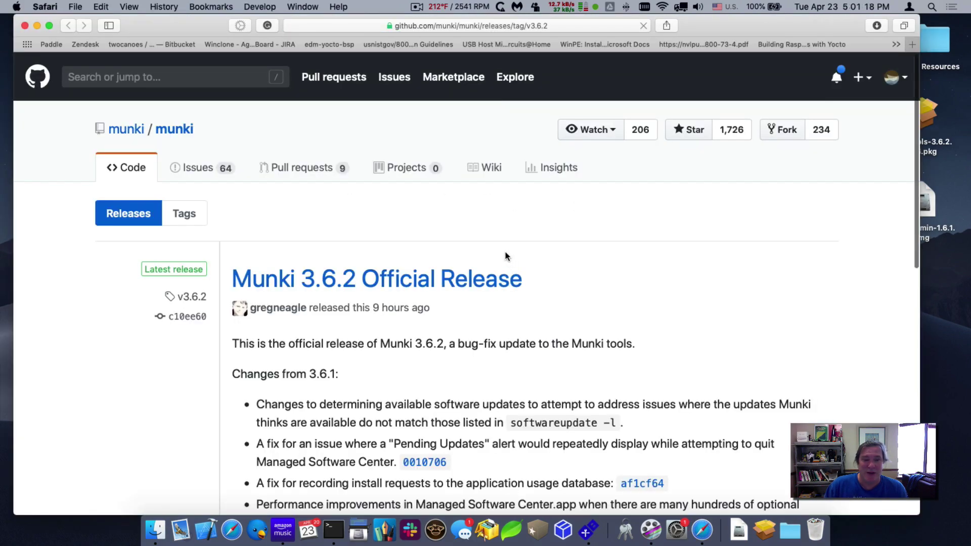
- Check the Munki 3.6.2 release's munkitools package download, then close the Safari window
scroll(509, 253, down, 2)
scroll(505, 256, up, 3)
scroll(506, 256, down, 4)
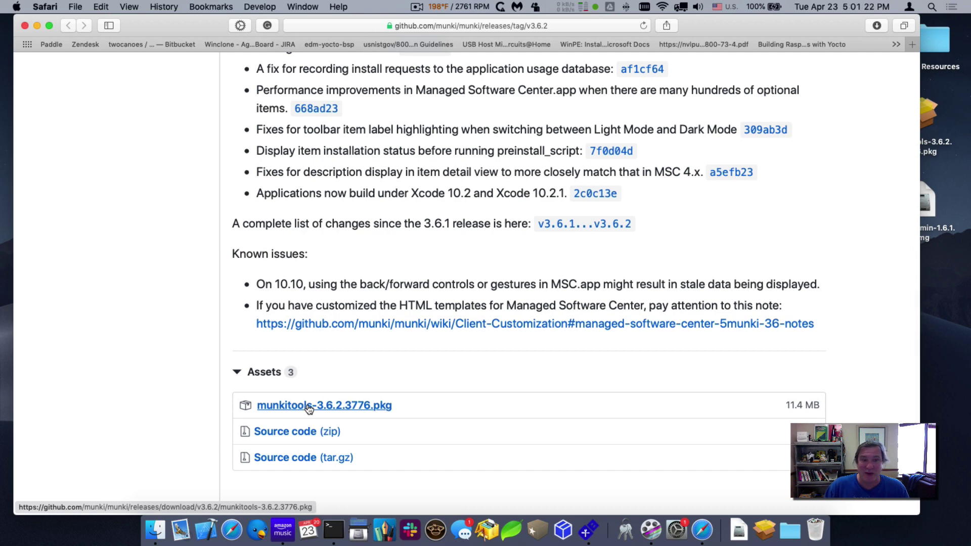
key(super+alt+w)
- Install munkitools-3.6.2.3776.pkg with a standard installation and close the Installer when done
double_click(936, 119)
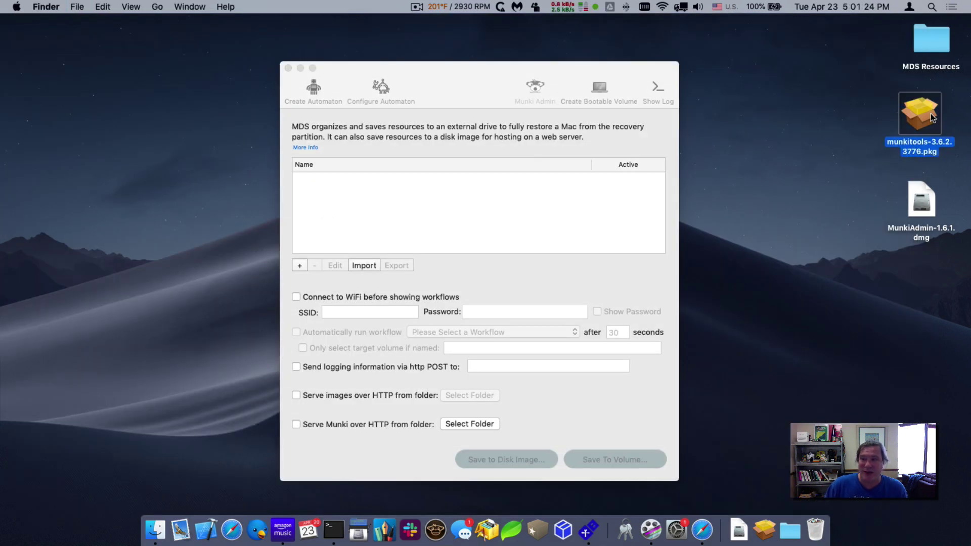
click(658, 353)
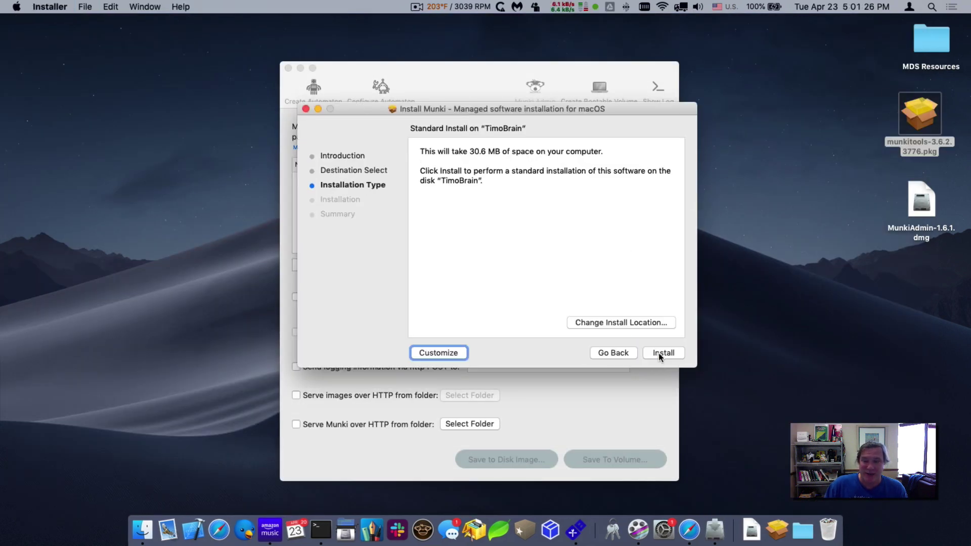
click(658, 353)
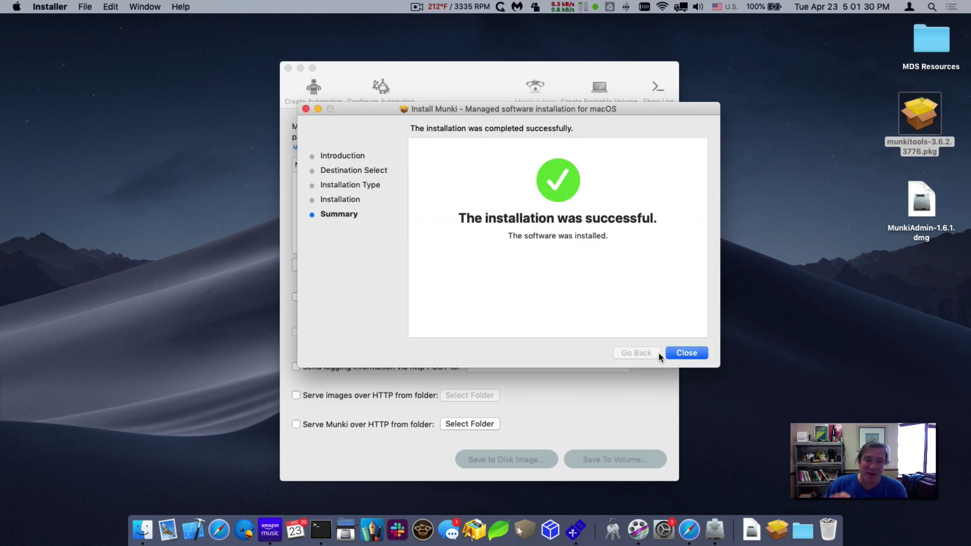
click(693, 350)
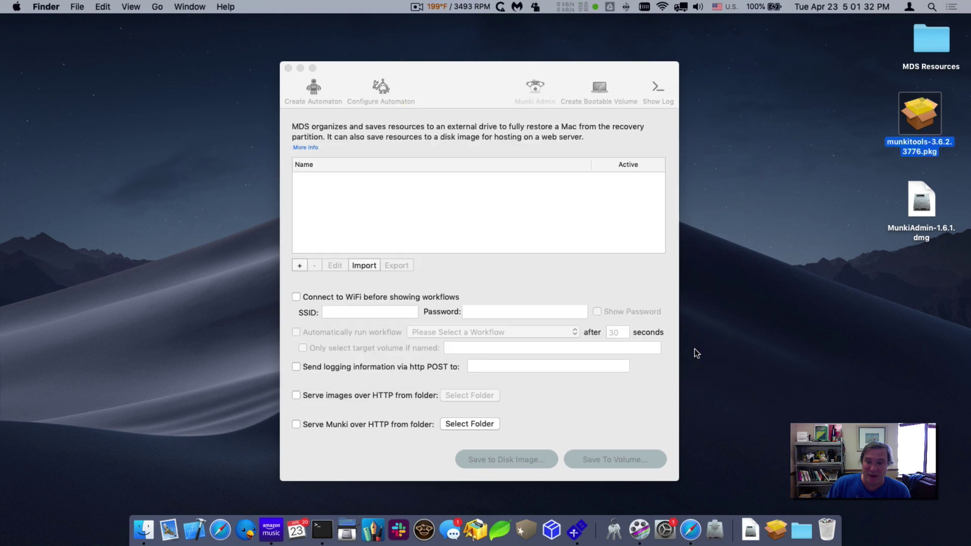
- Open MDS's folder chooser for serving Munki and browse to /Users/Shared
drag(428, 80, 423, 79)
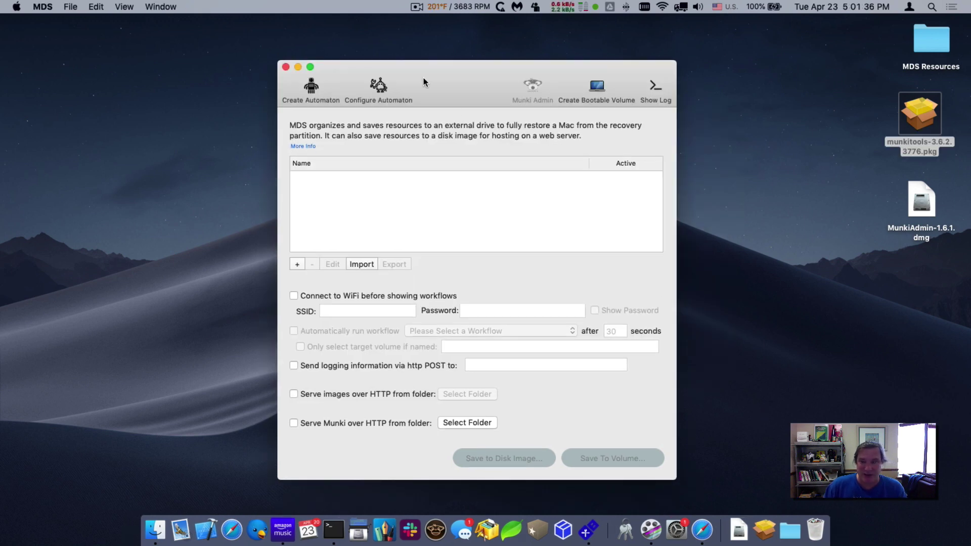
click(918, 117)
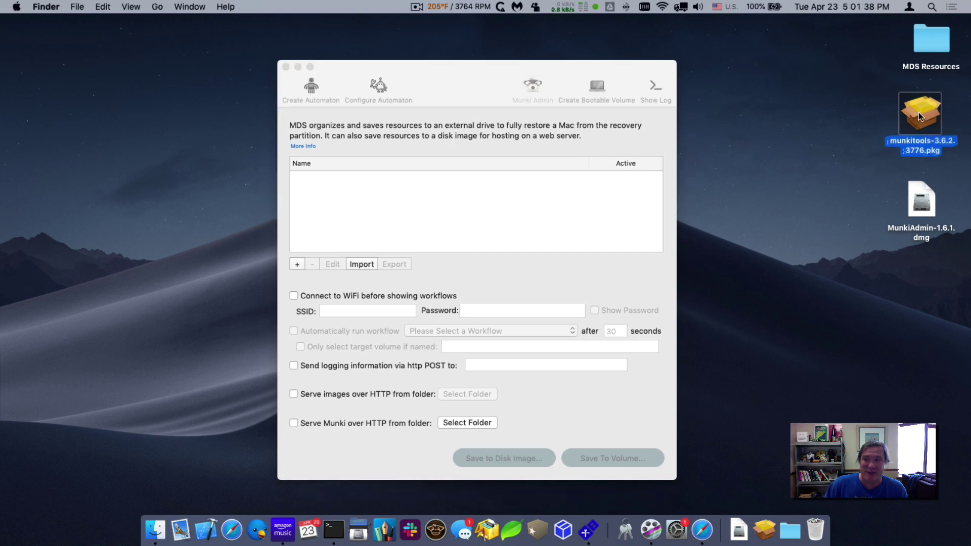
drag(918, 116, 915, 118)
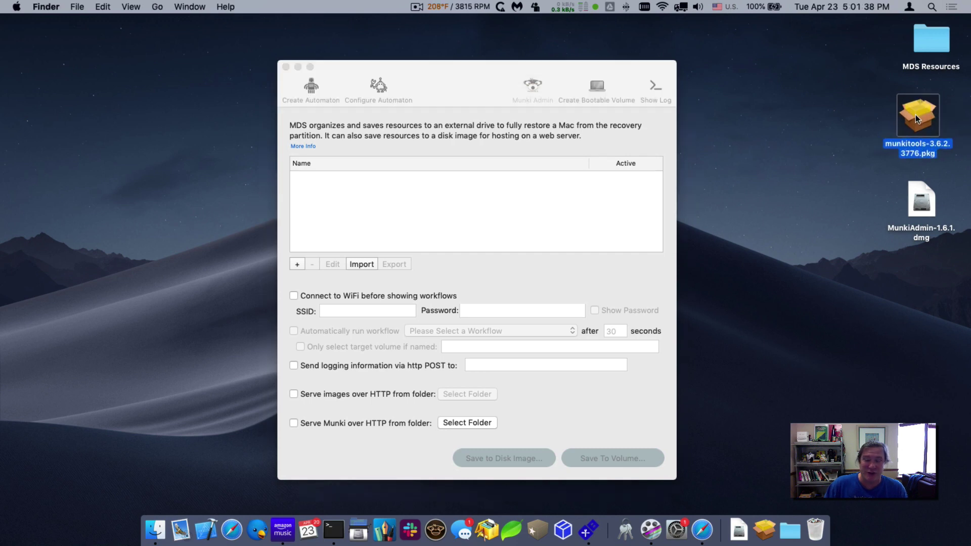
click(505, 266)
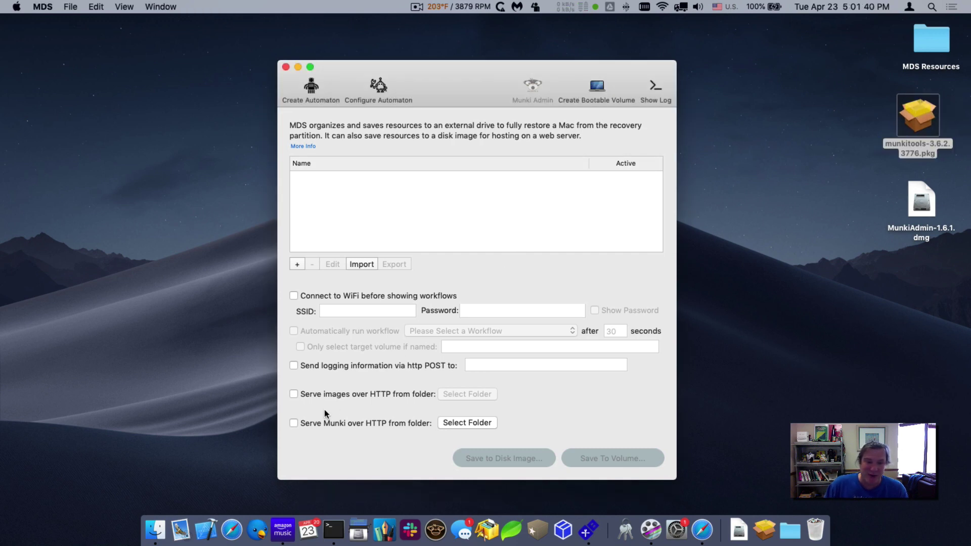
click(292, 423)
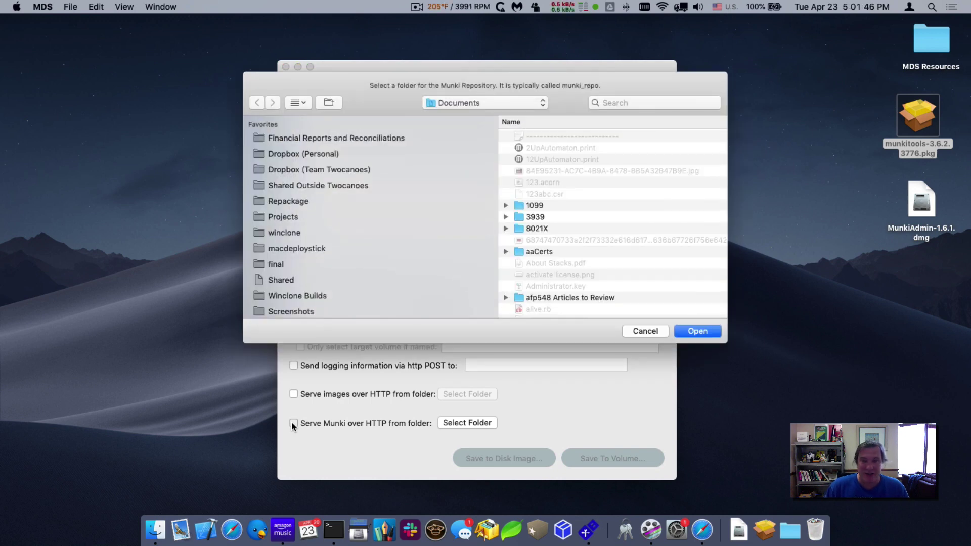
key(super+shift+h)
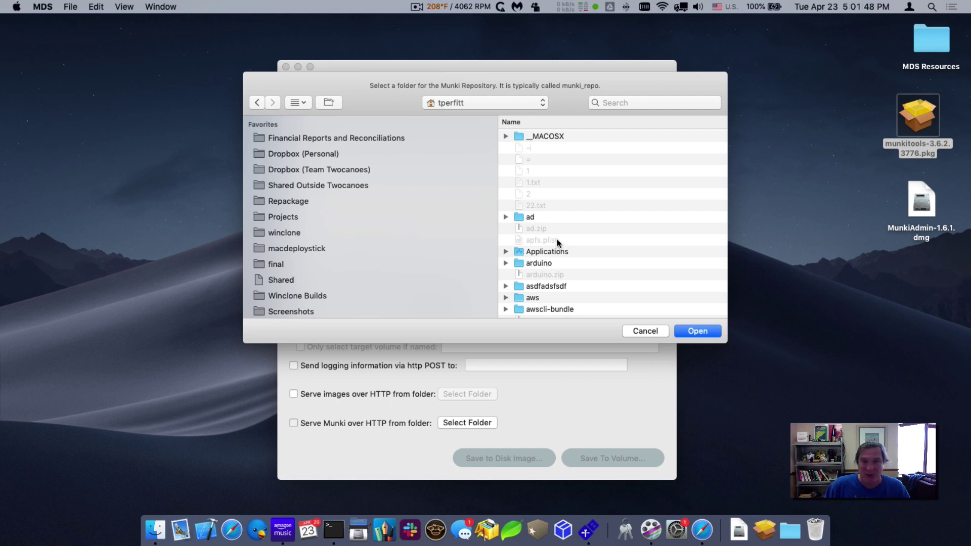
key(super+Up)
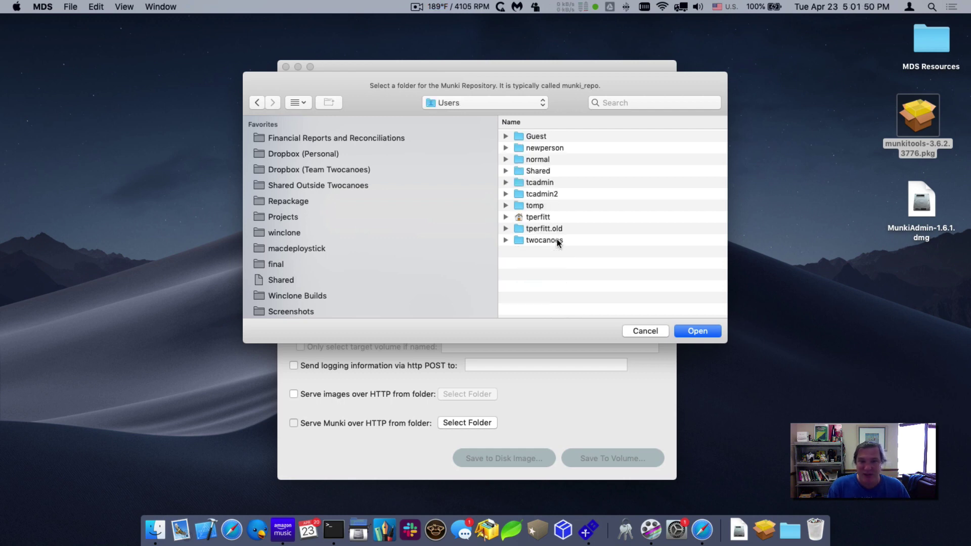
click(540, 170)
double_click(538, 168)
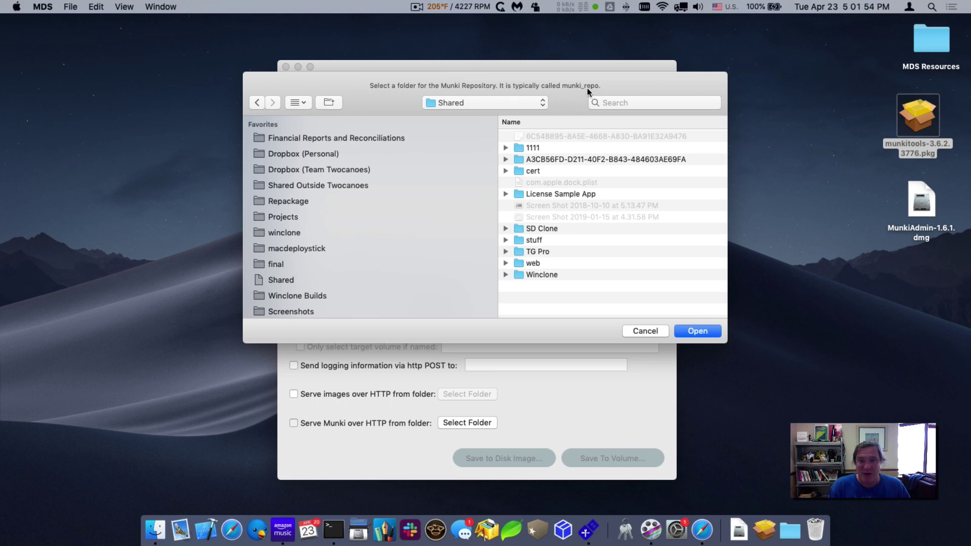
- Create a new folder named munki_repo inside Shared
key(shift+super+n)
text(munki)
key(BackSpace)
text(i_repo)
key(Return)
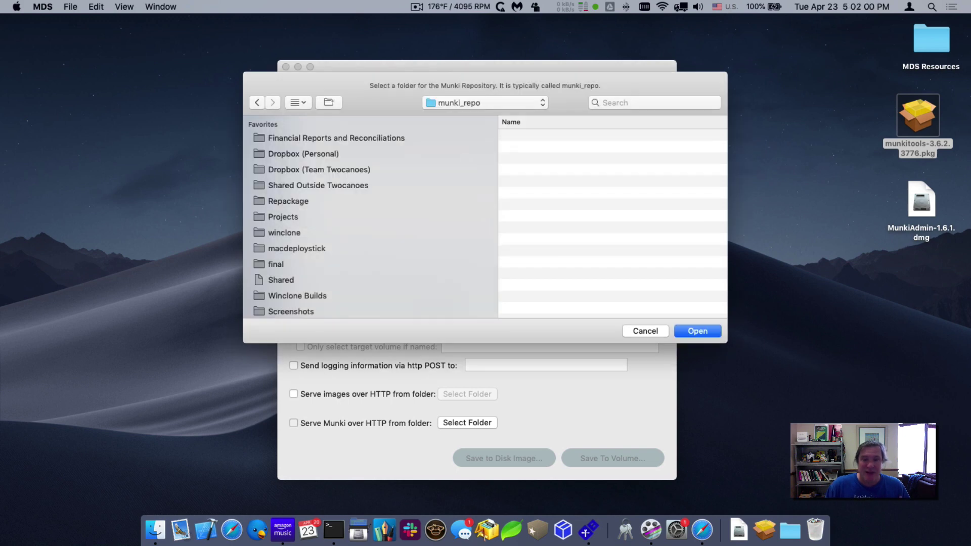
- Choose munki_repo, turn on HTTP serving, and create a new Munki repository there
click(697, 330)
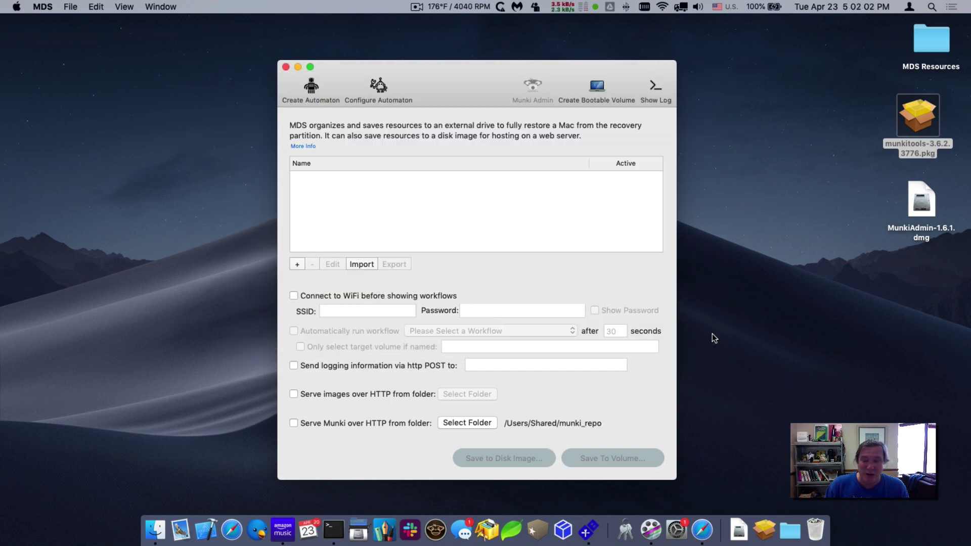
click(293, 423)
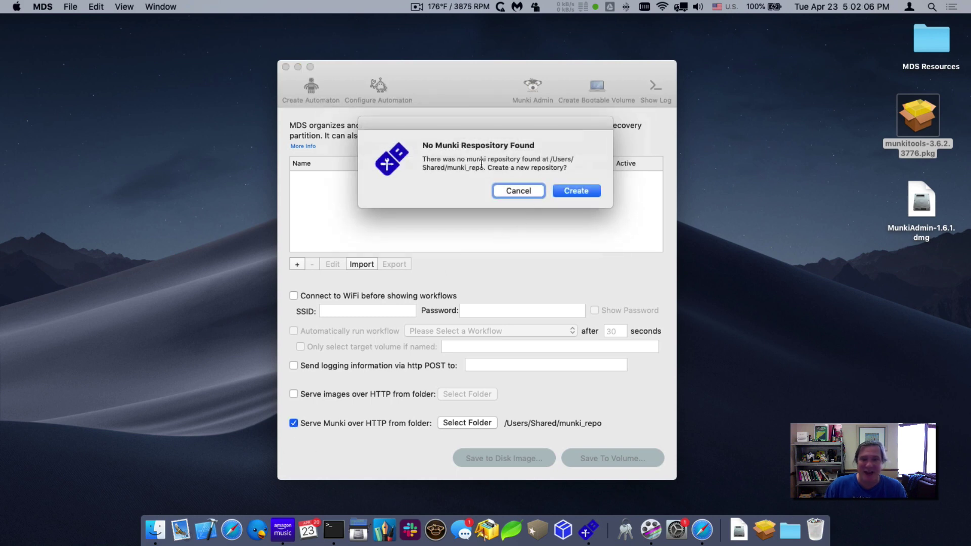
click(576, 190)
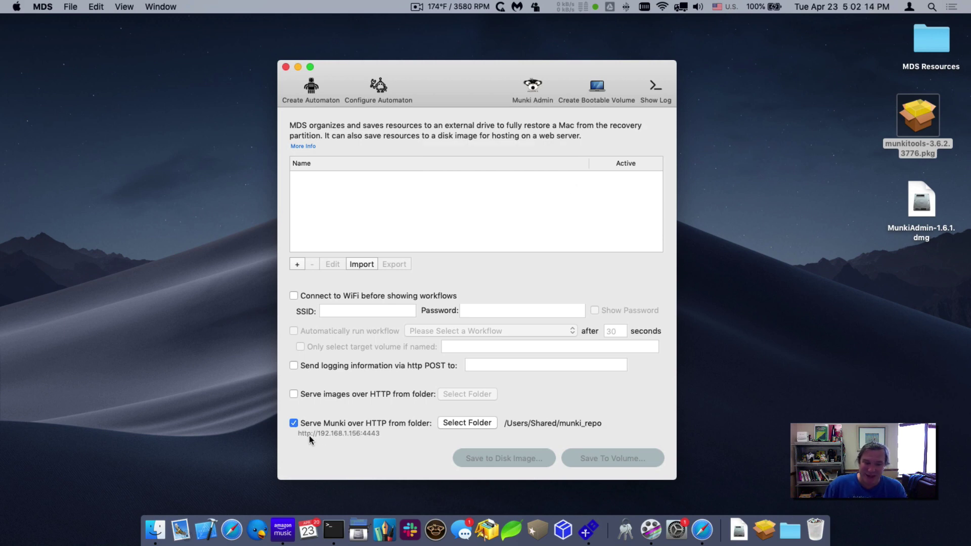
click(348, 434)
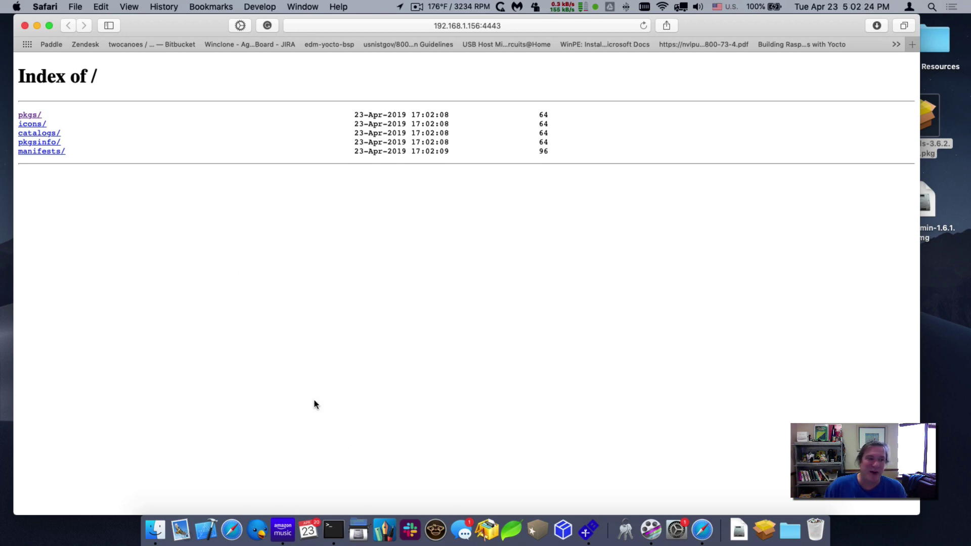
click(26, 26)
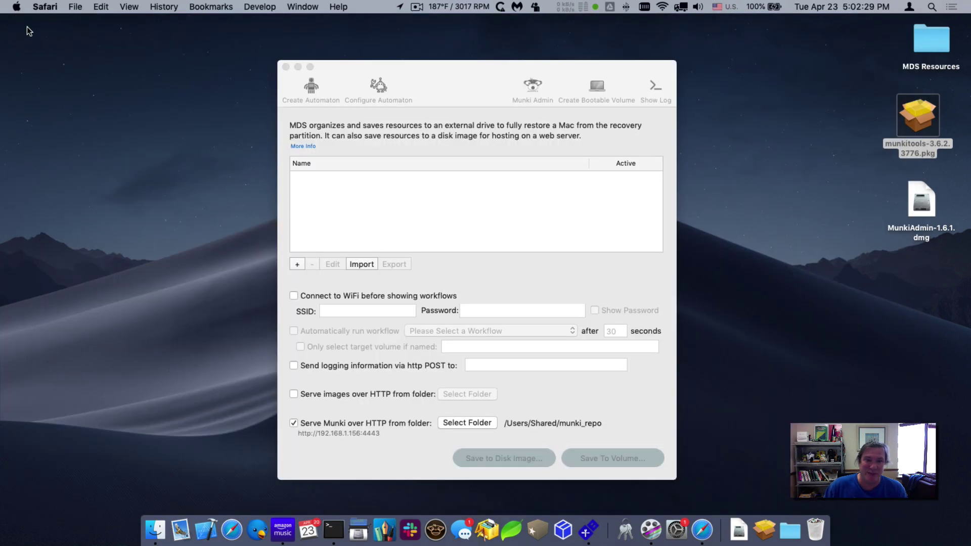
- Create a new MDS workflow named "Munki"
key(super+q)
click(406, 65)
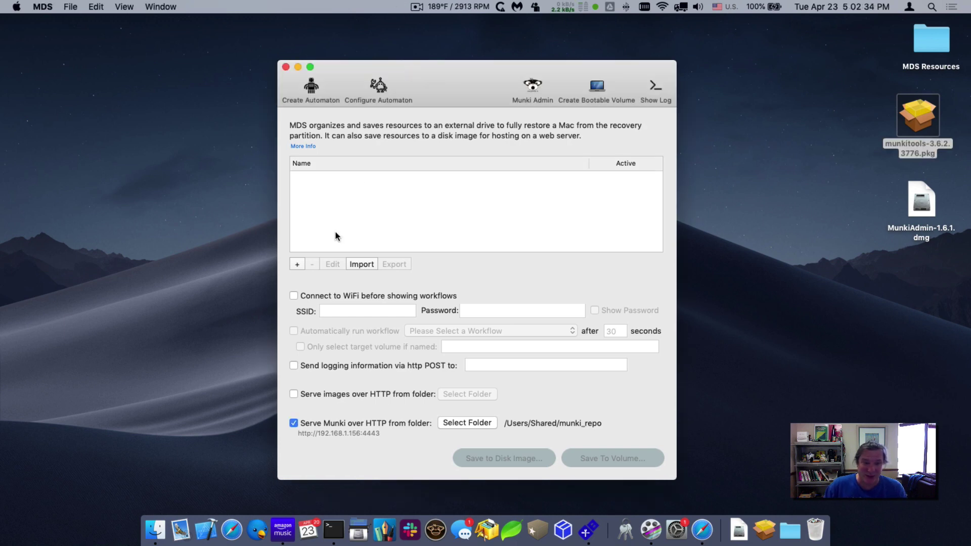
click(296, 264)
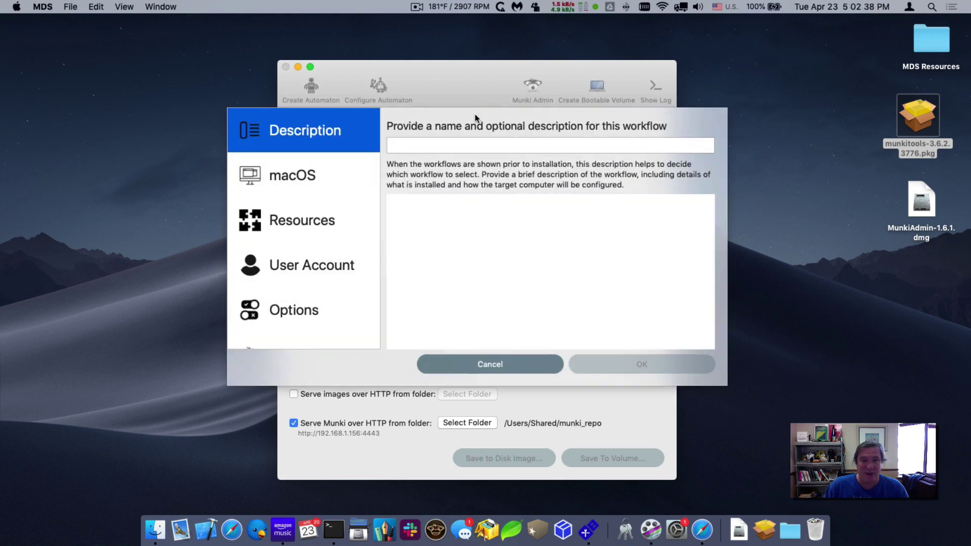
click(469, 146)
text(Munki)
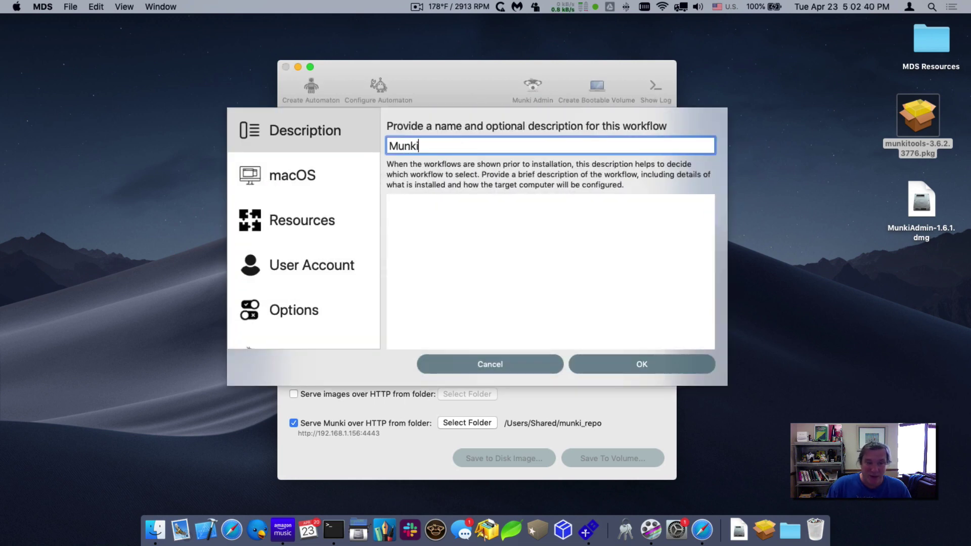
- Have the workflow install macOS from MDS Resources' Install macOS Mojave with Erase and Install
click(321, 180)
click(424, 195)
click(494, 207)
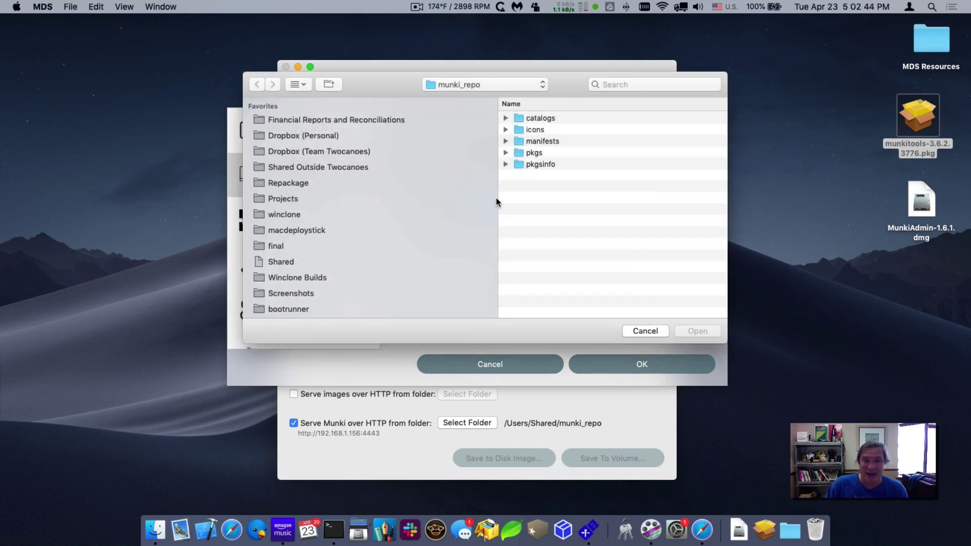
key(super+shift+d)
click(545, 119)
double_click(546, 119)
double_click(552, 130)
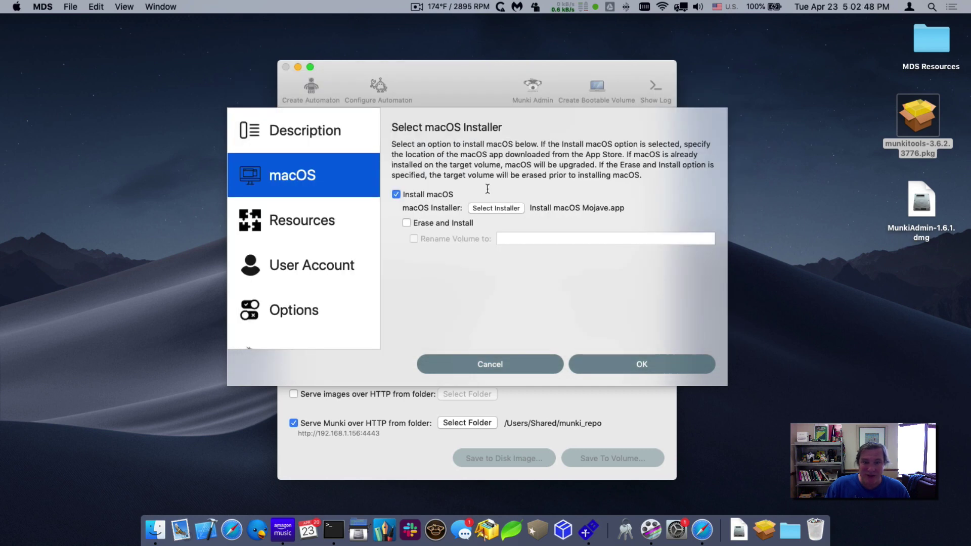
click(433, 223)
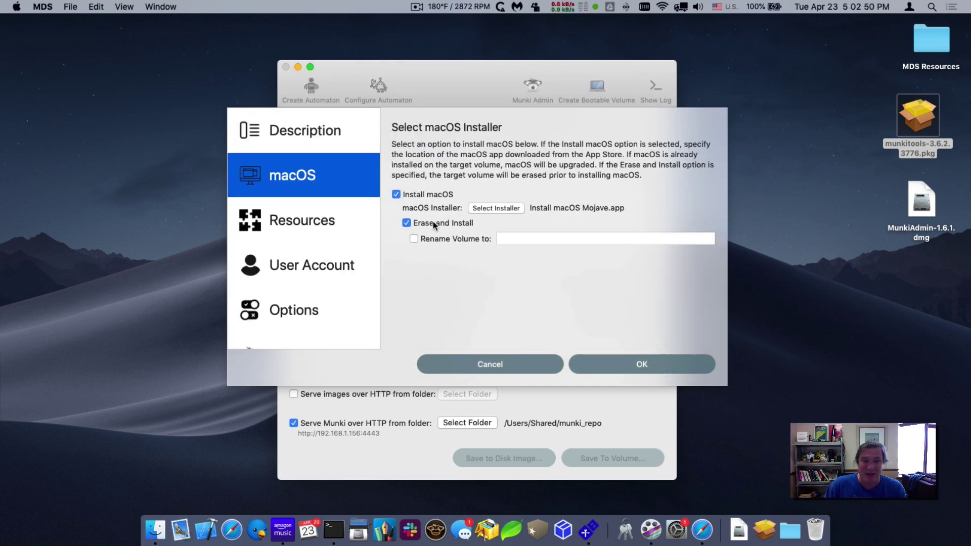
- Move munkitools-3.6.2.3776.pkg into the MDS Resources Packages folder
click(306, 220)
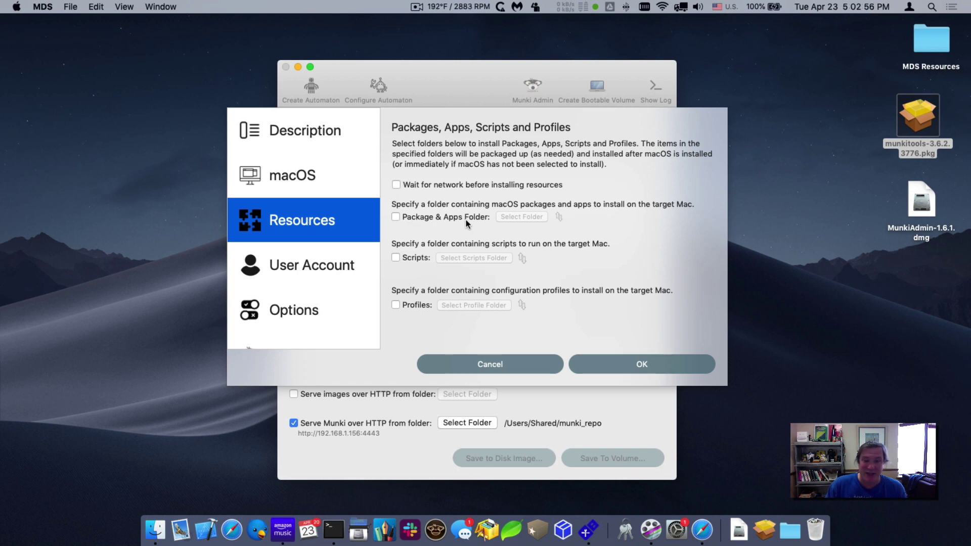
double_click(931, 32)
drag(924, 120, 421, 147)
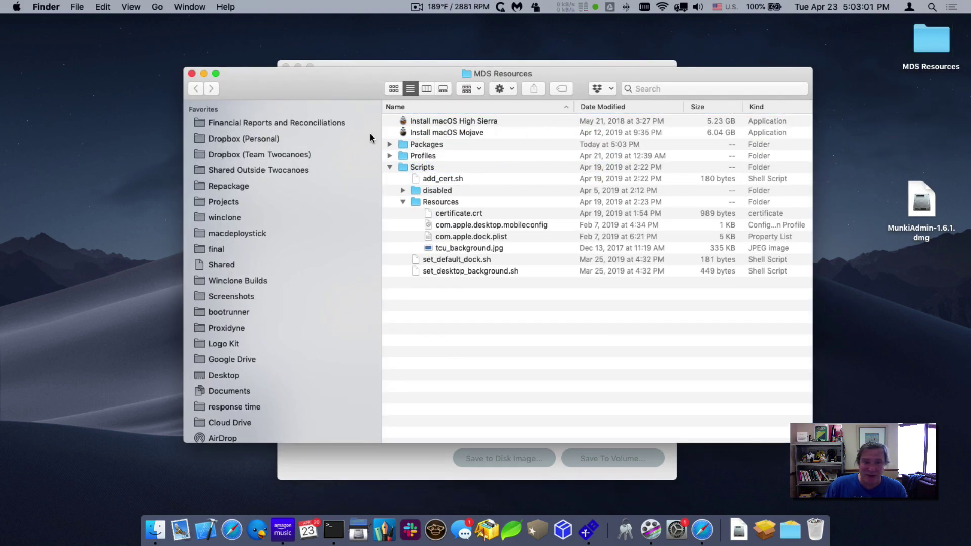
click(192, 74)
- Enable Package & Apps Folder with Packages as the folder and check its package list
click(421, 226)
click(464, 218)
click(521, 217)
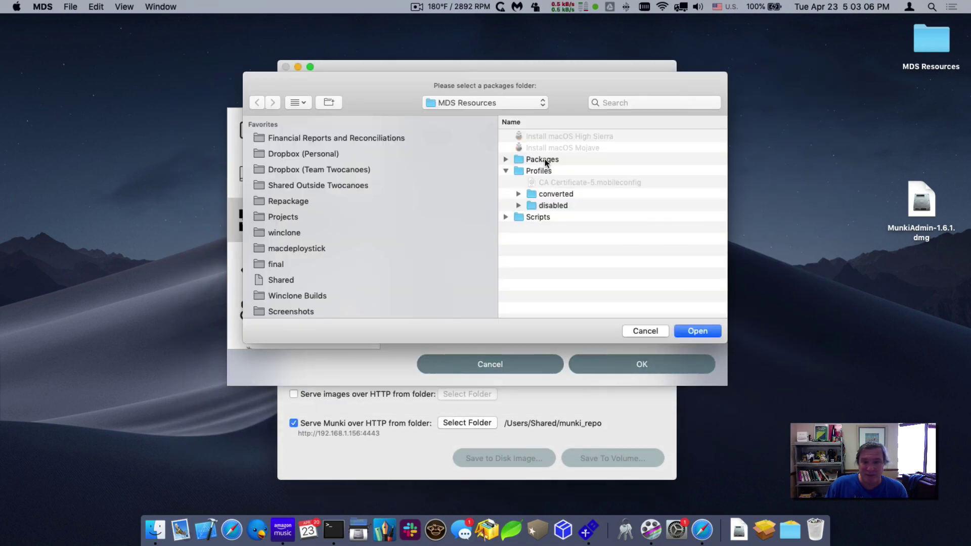
double_click(544, 158)
click(692, 332)
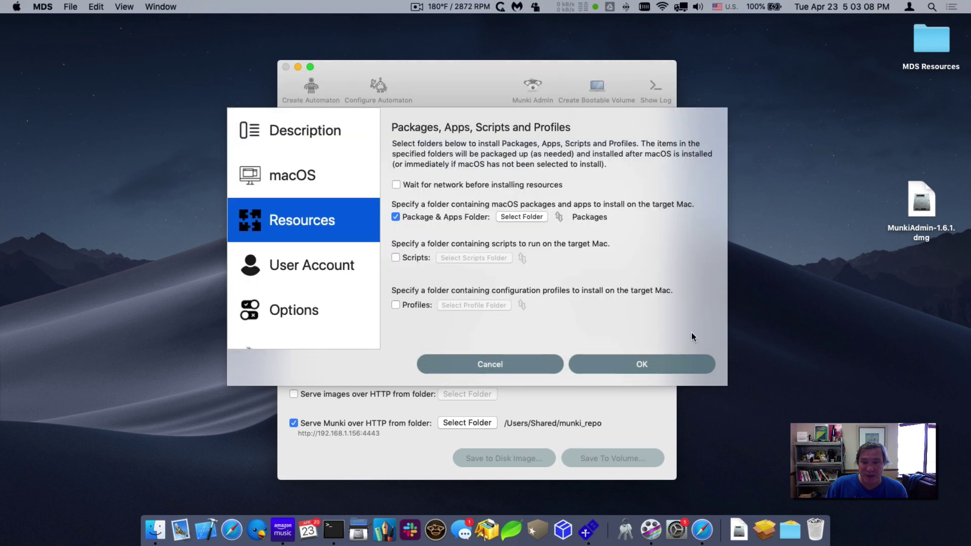
click(558, 216)
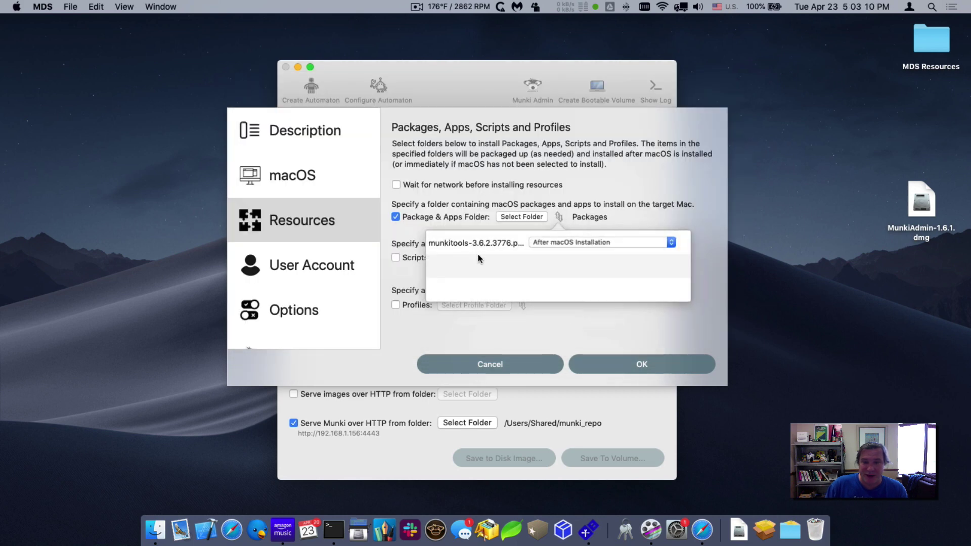
click(520, 172)
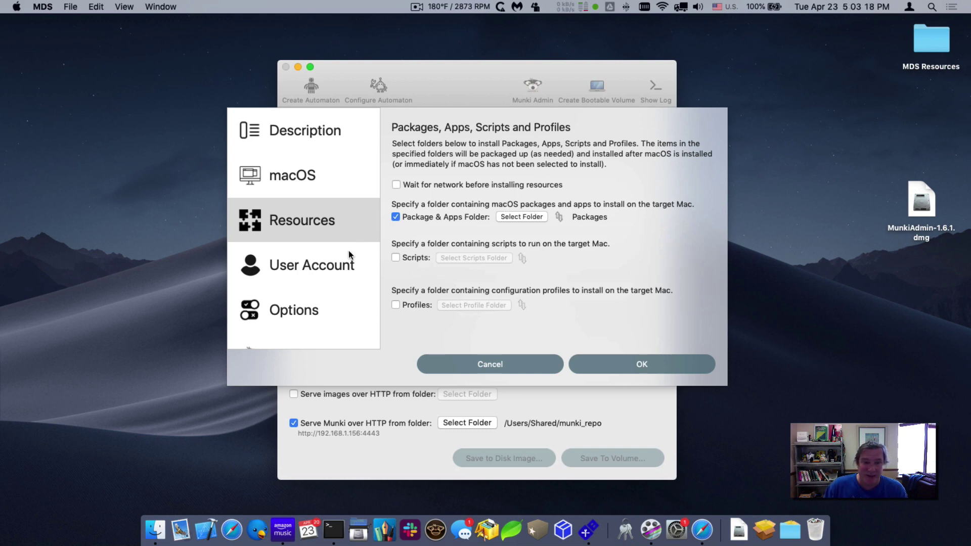
click(336, 265)
- Enable Create User and enter the account's full name, short name and password
click(415, 181)
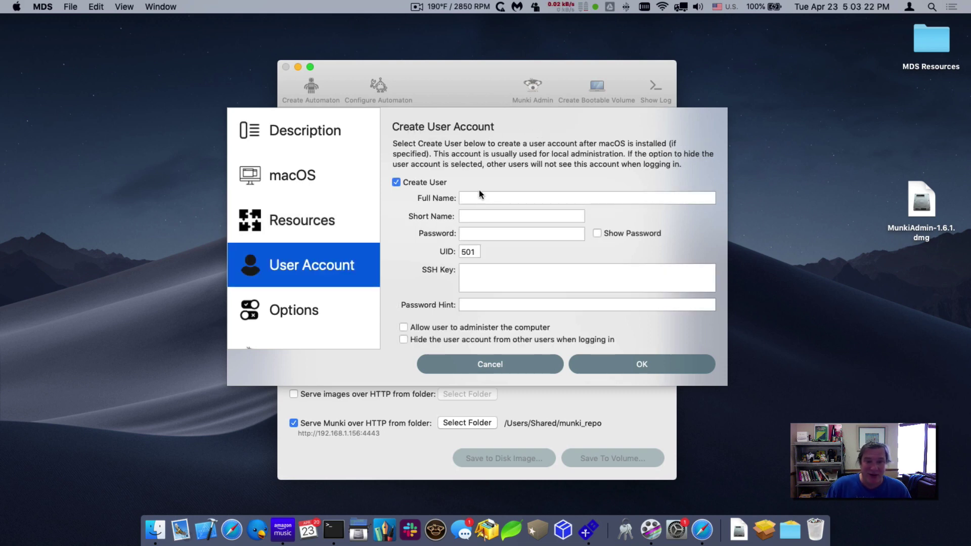
click(479, 197)
text(TCS AS)
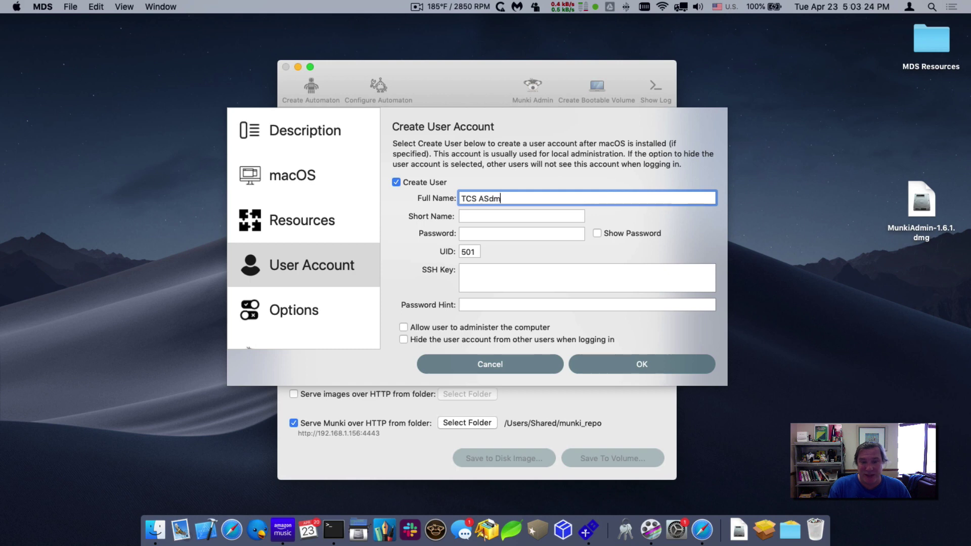
key(BackSpace)
text(dmin)
key(Tab)
text(tcadmin)
key(Tab)
text(•••••••••)
key(Tab)
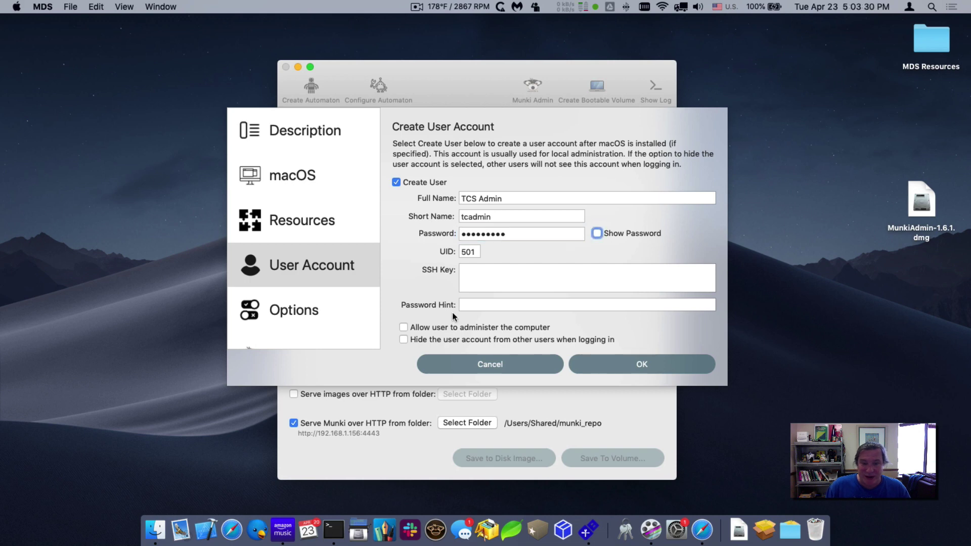
- Make the user admin, name the Mac by serial number, skip Setup Assistant, allow admin screen sharing
click(452, 327)
click(308, 314)
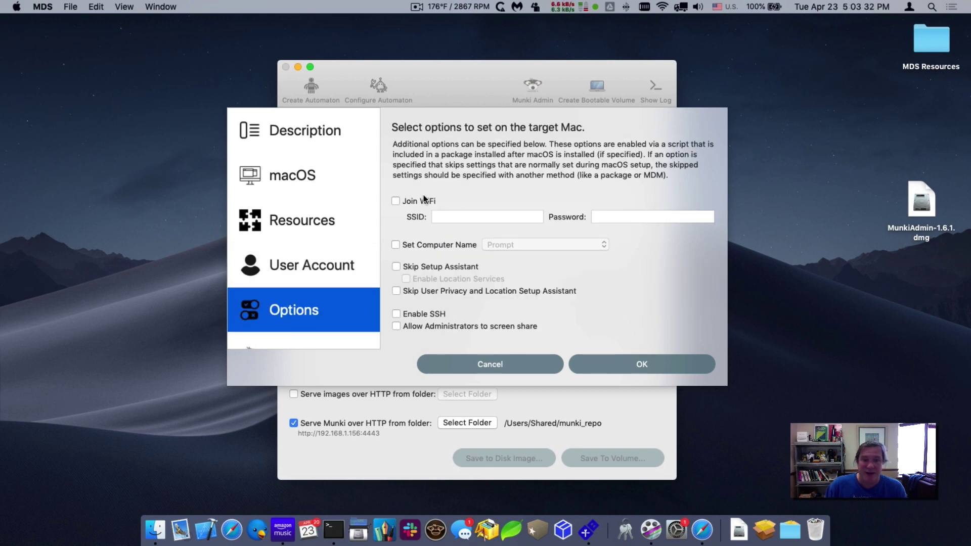
click(435, 245)
click(502, 245)
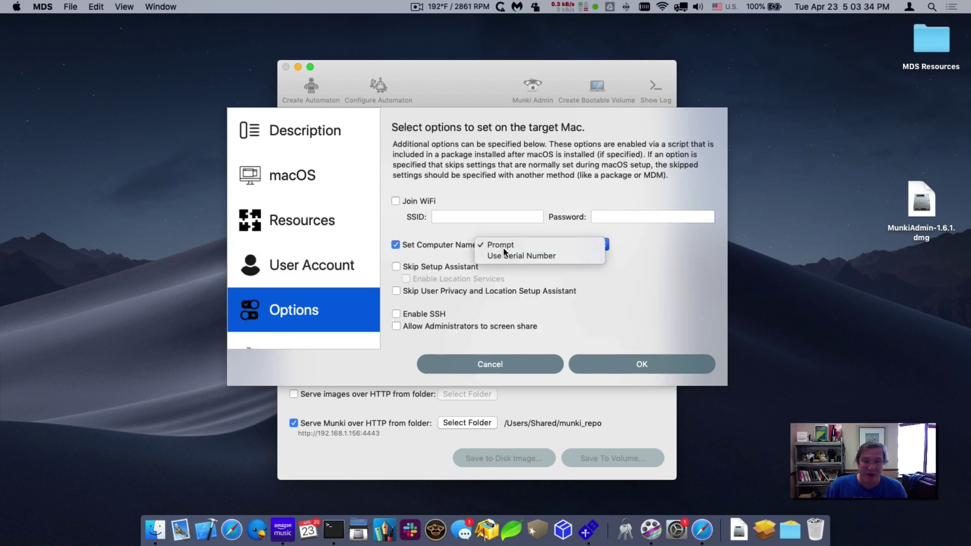
click(502, 255)
click(445, 266)
click(439, 278)
click(434, 293)
click(418, 327)
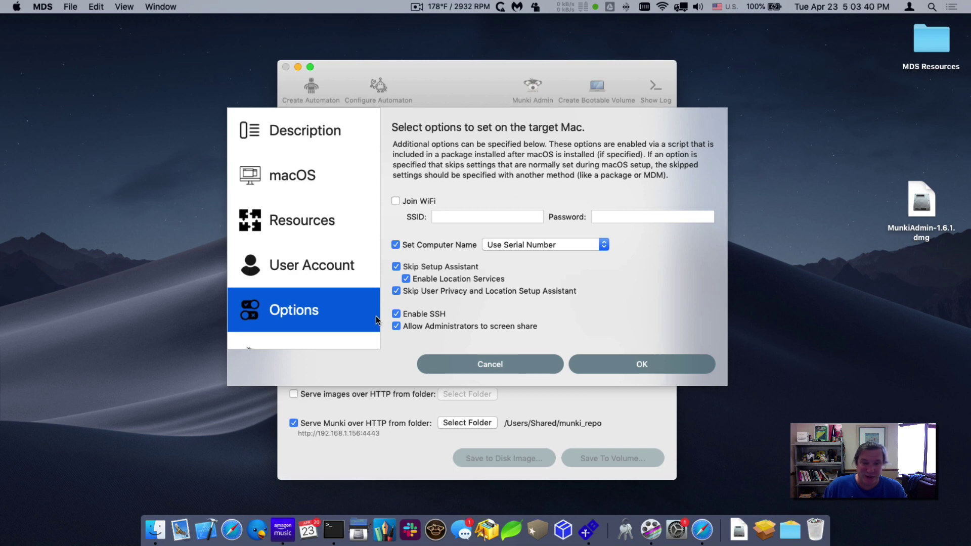
scroll(366, 317, down, 4)
click(300, 274)
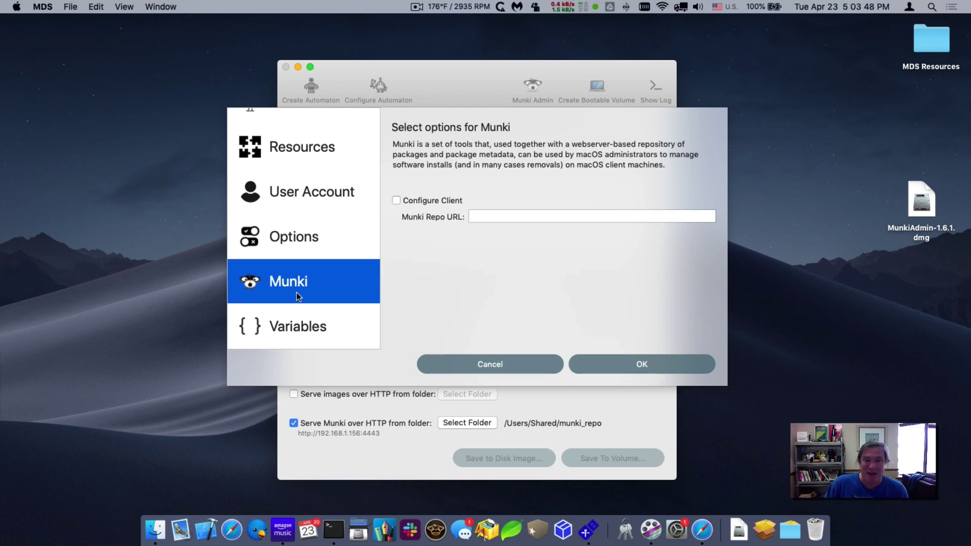
click(397, 201)
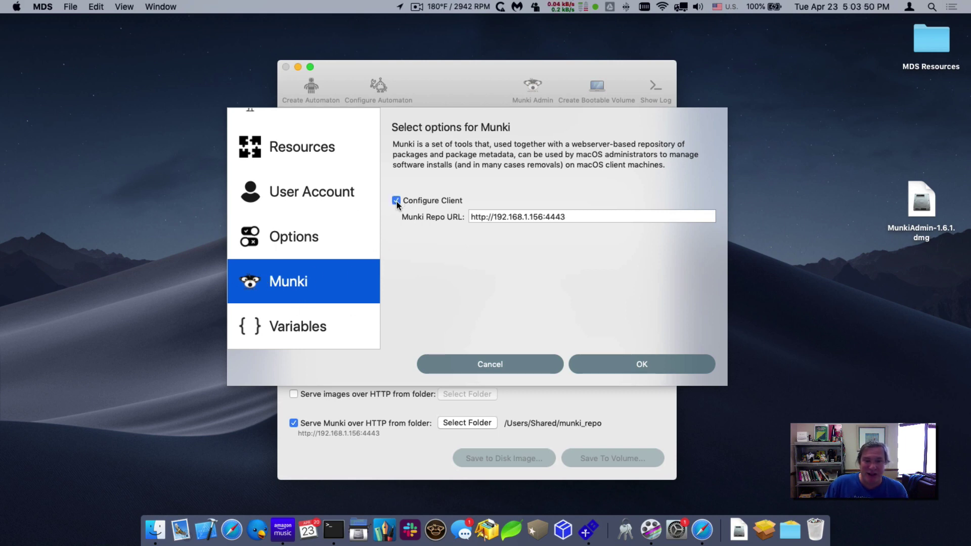
drag(473, 217, 582, 217)
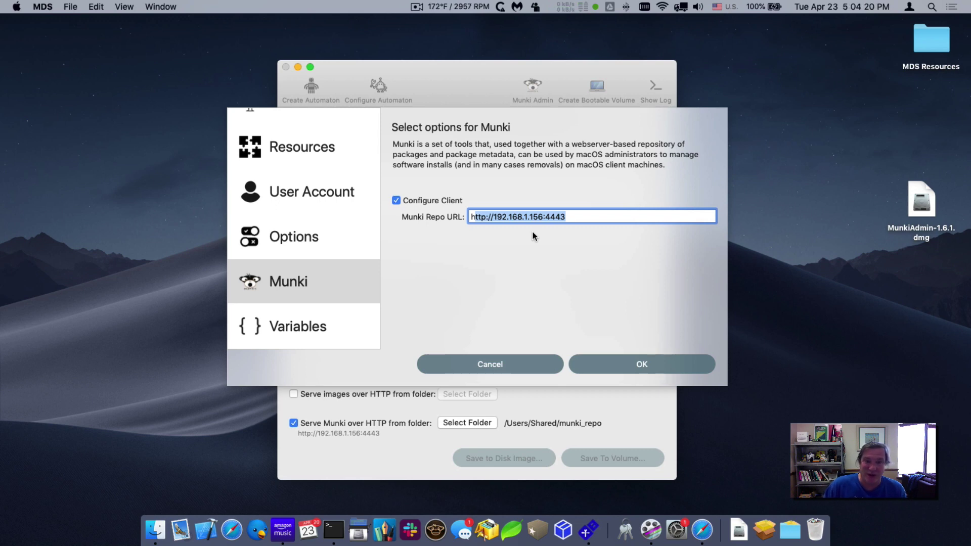
click(607, 360)
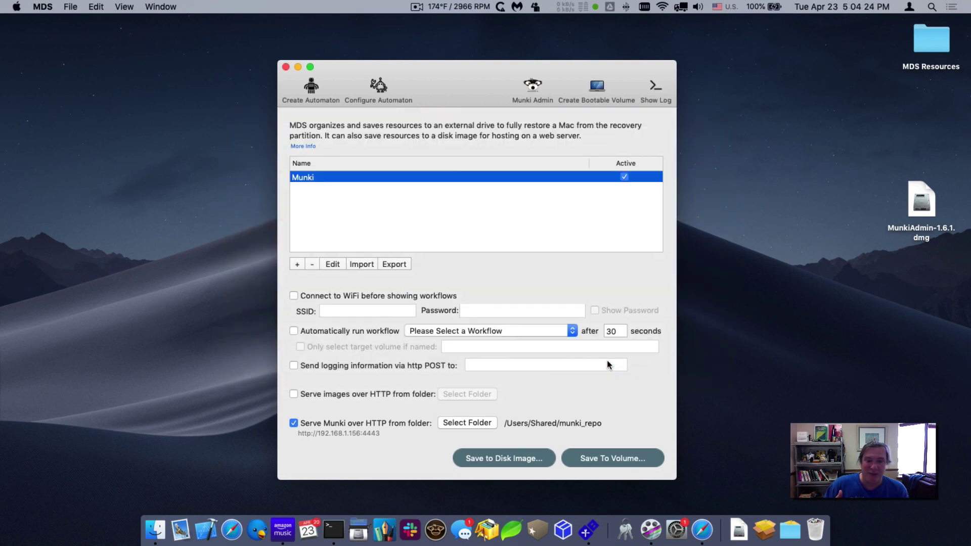
click(37, 5)
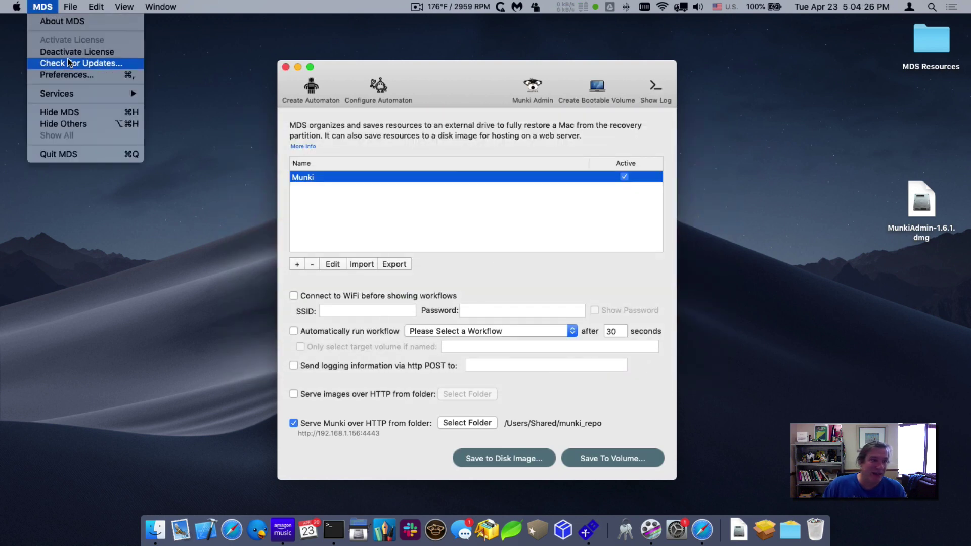
click(71, 74)
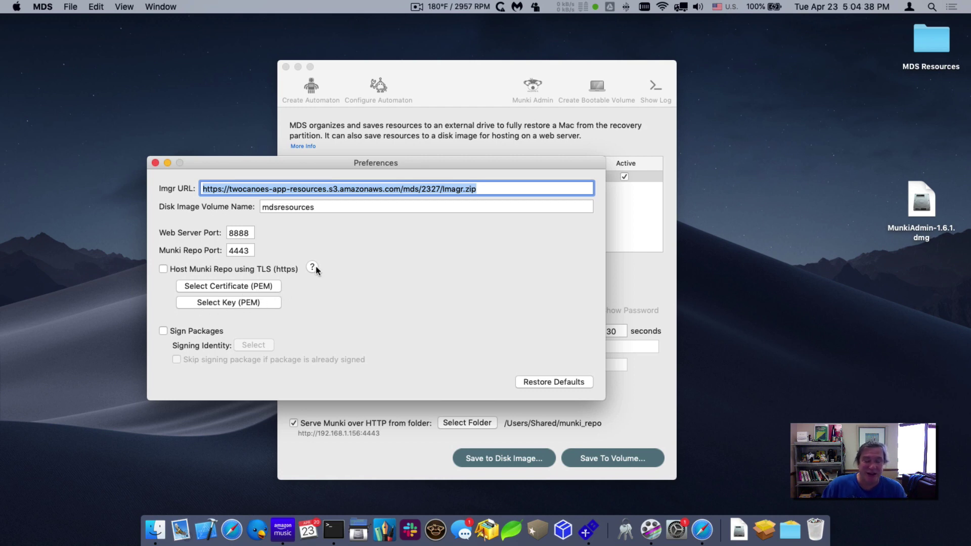
click(312, 267)
drag(197, 298, 208, 401)
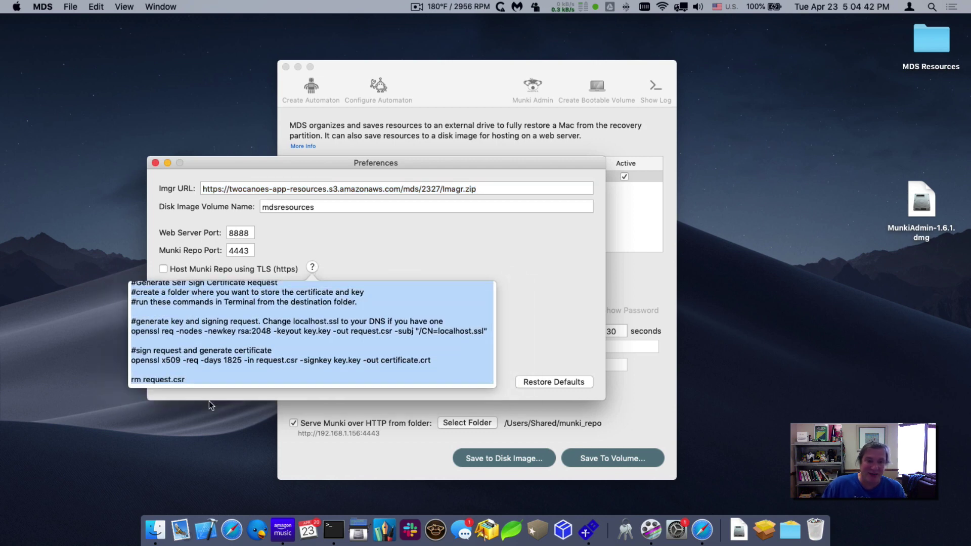
click(375, 240)
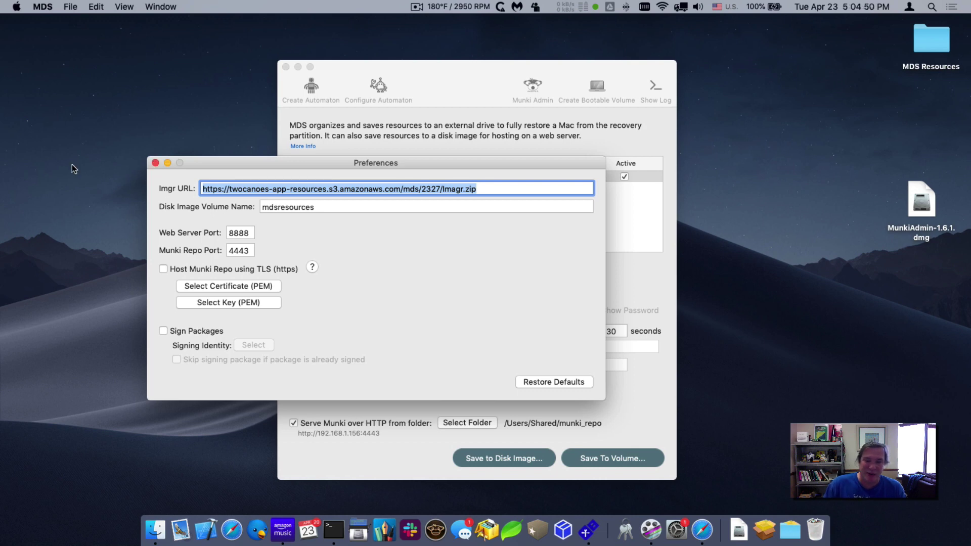
- Close preferences, accept the MunkiAdmin install offer, and scroll to the 1.6.1 release assets
click(154, 162)
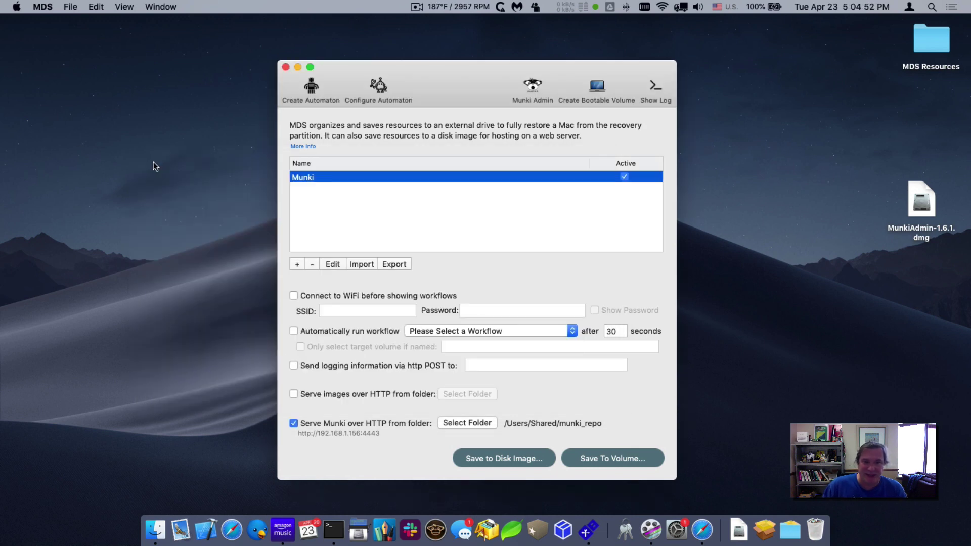
drag(444, 86, 433, 80)
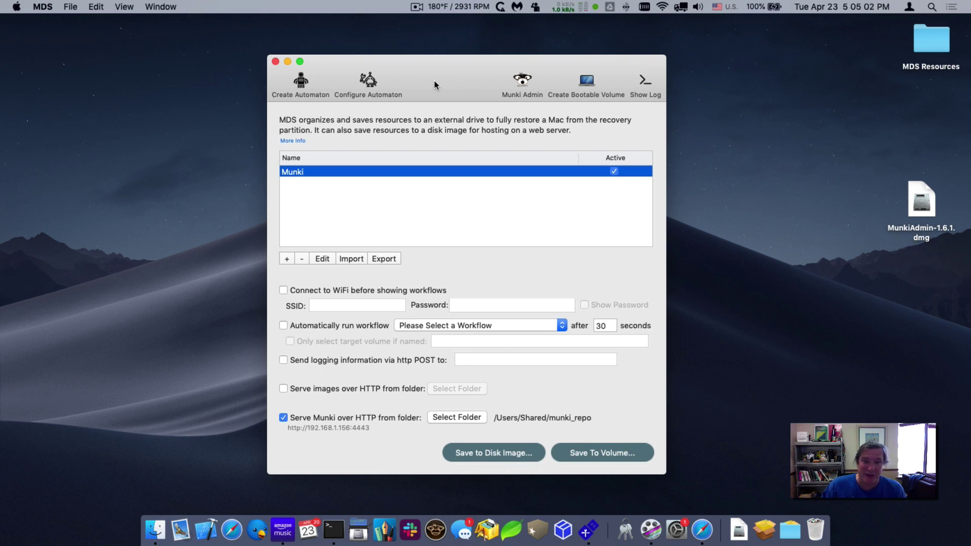
click(522, 83)
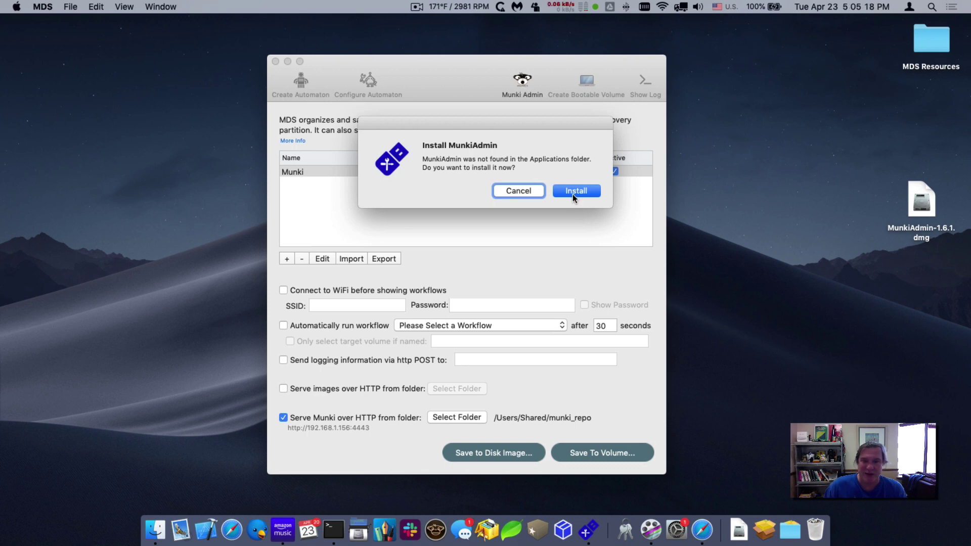
click(572, 193)
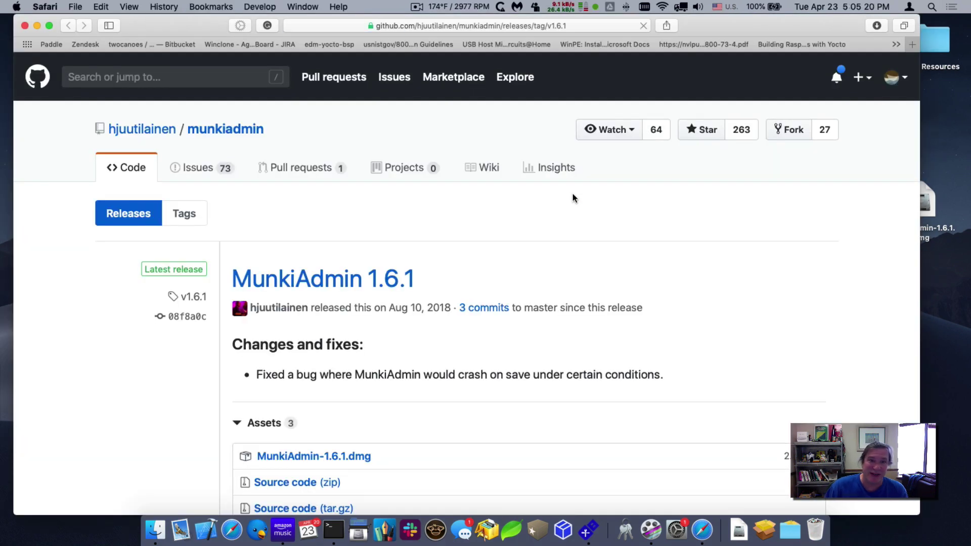
scroll(426, 262, down, 3)
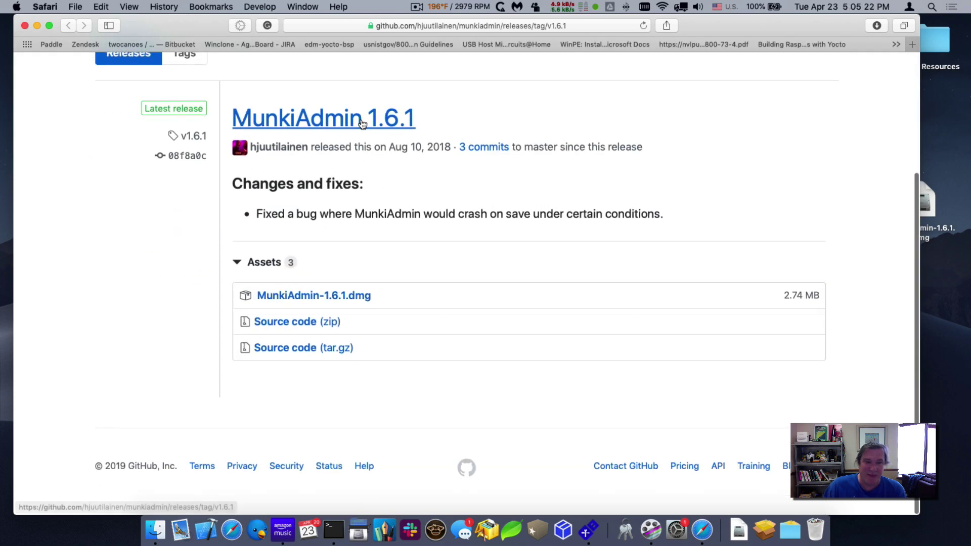
- Download MunkiAdmin-1.6.1.dmg, close the browser, and open the downloaded disk image
click(318, 301)
click(24, 26)
click(921, 207)
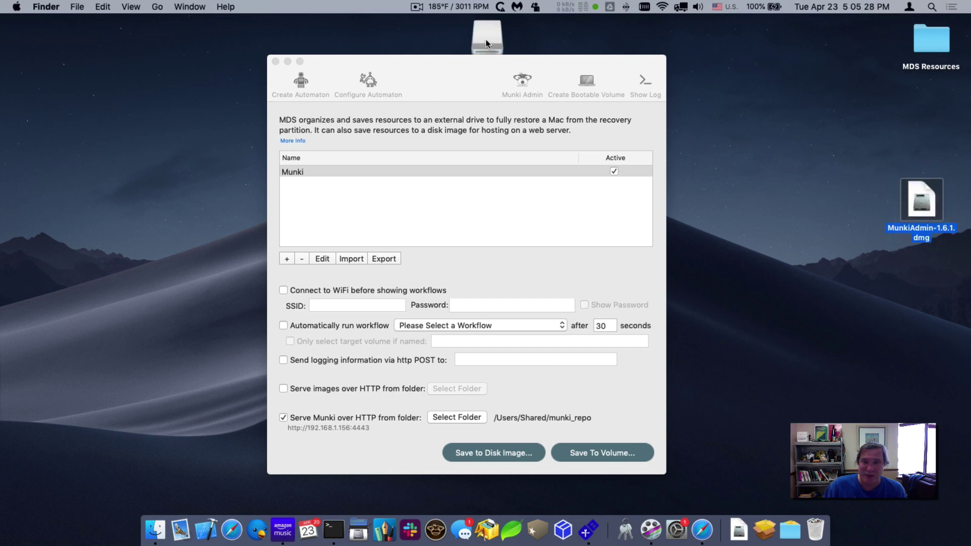
- Copy MunkiAdmin into Applications, eject the volume, and launch MunkiAdmin again from MDS
drag(408, 110, 297, 114)
click(260, 79)
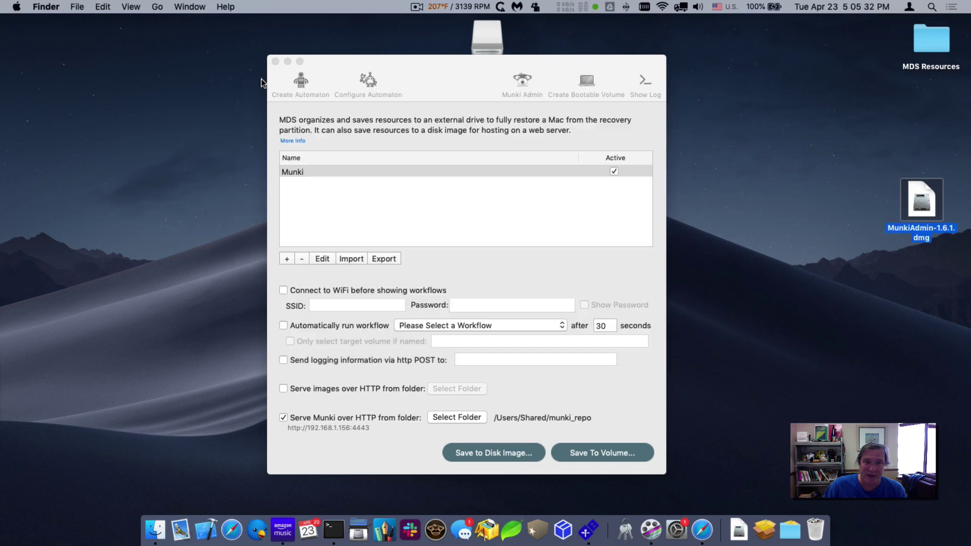
drag(488, 28, 815, 530)
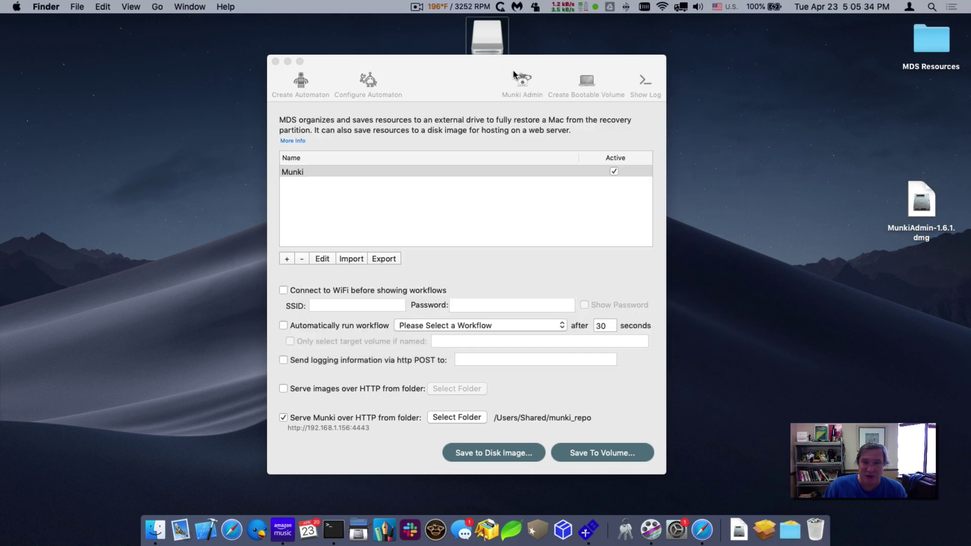
click(526, 81)
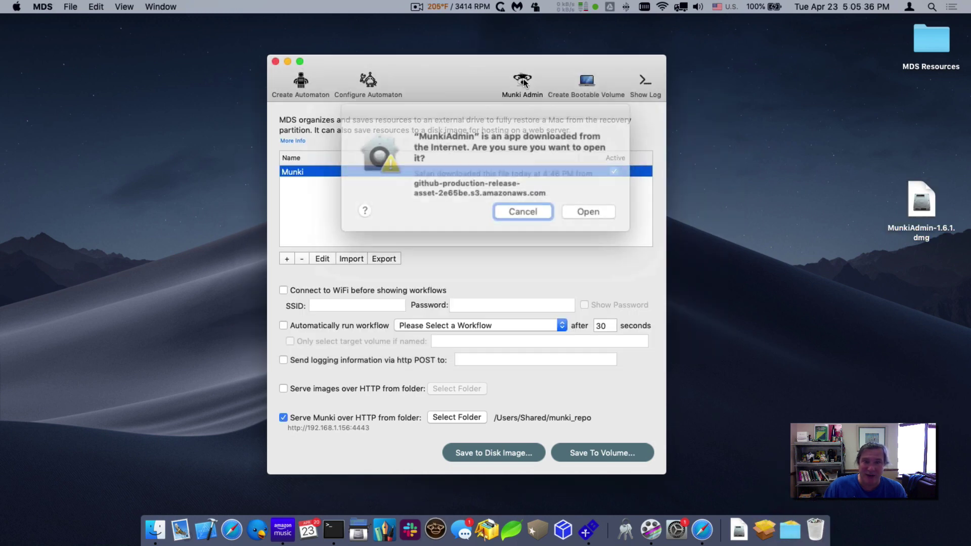
- Confirm opening MunkiAdmin and look over the repository's manifests, selecting site_default
click(576, 206)
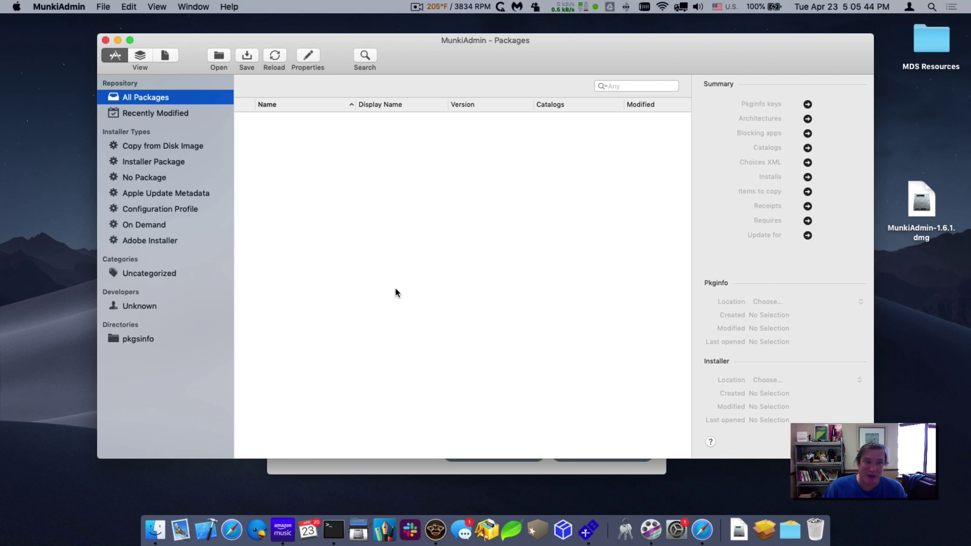
click(104, 6)
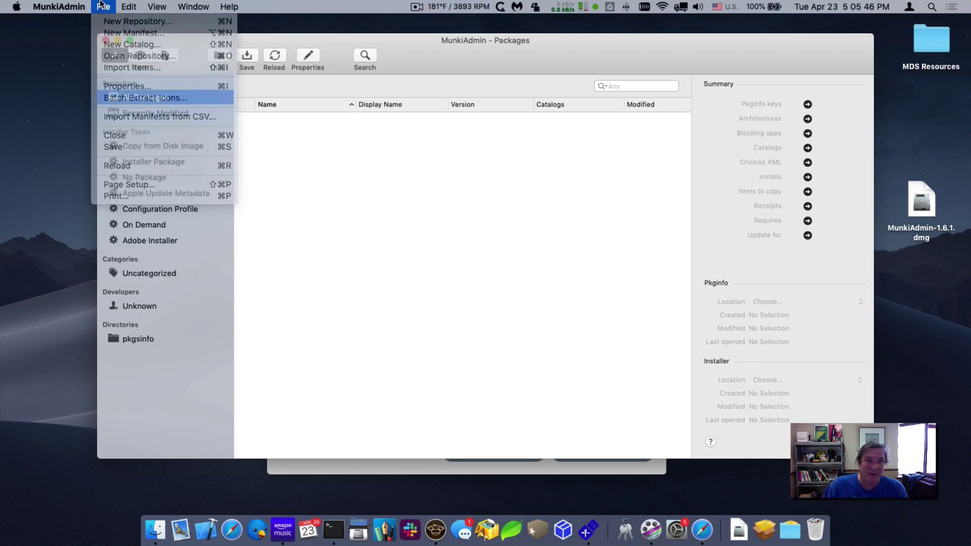
click(164, 55)
click(292, 96)
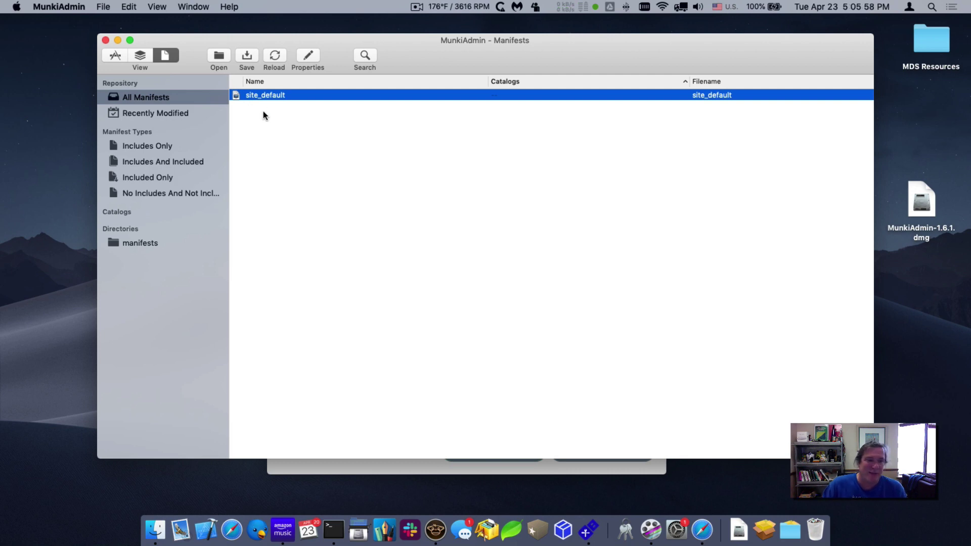
- Back in Packages, create a new catalog named 'testing' via File > New Catalog
click(115, 55)
click(103, 6)
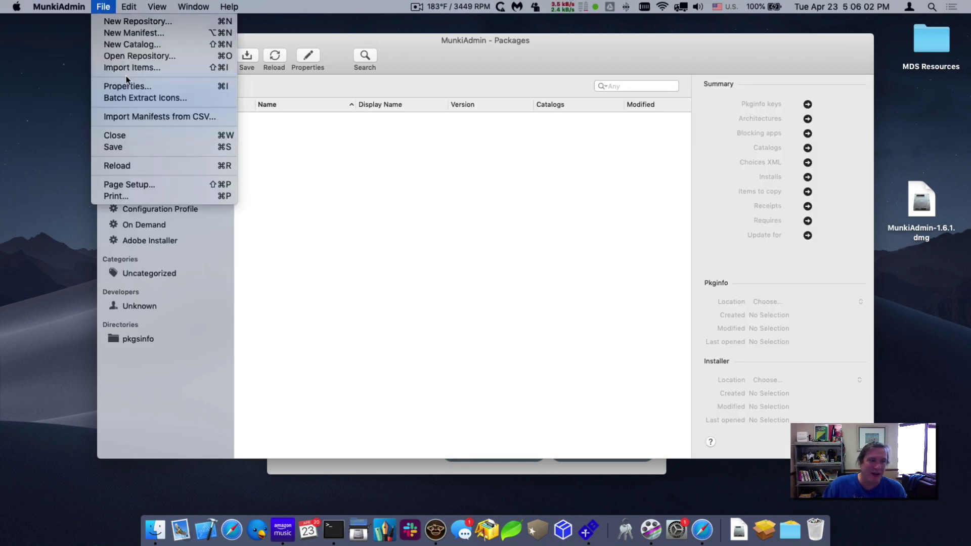
click(132, 41)
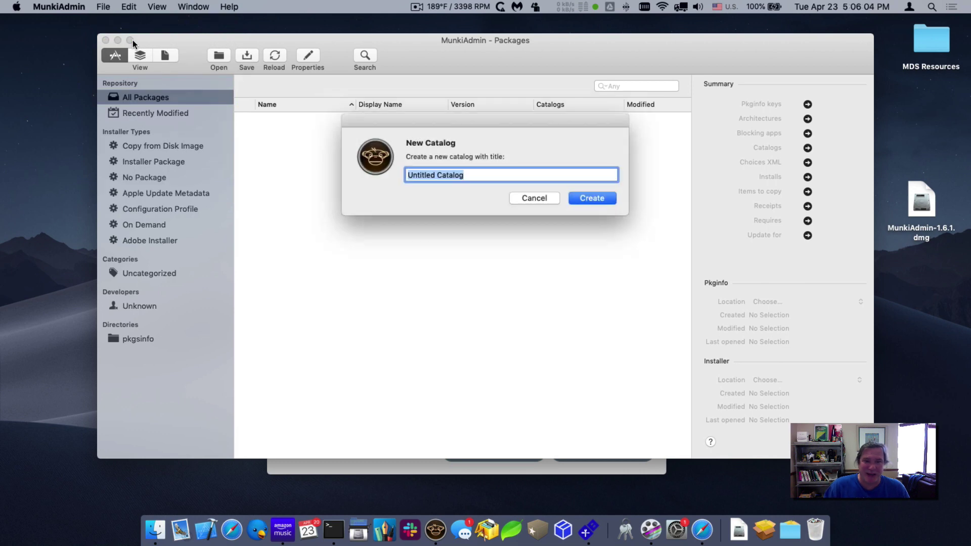
text(testing)
key(Return)
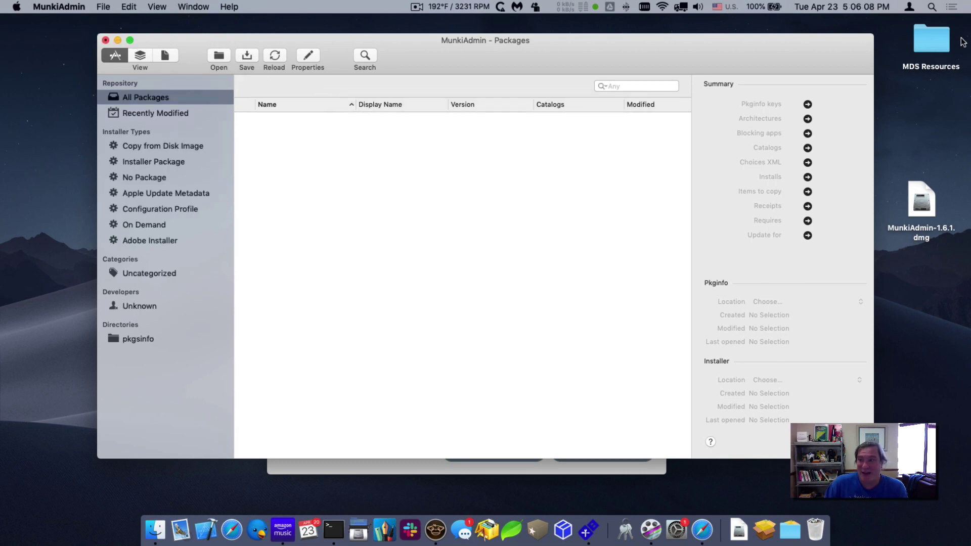
- In MDS Resources, expand Packages > Disabled and select both Boot Runner packages
double_click(930, 41)
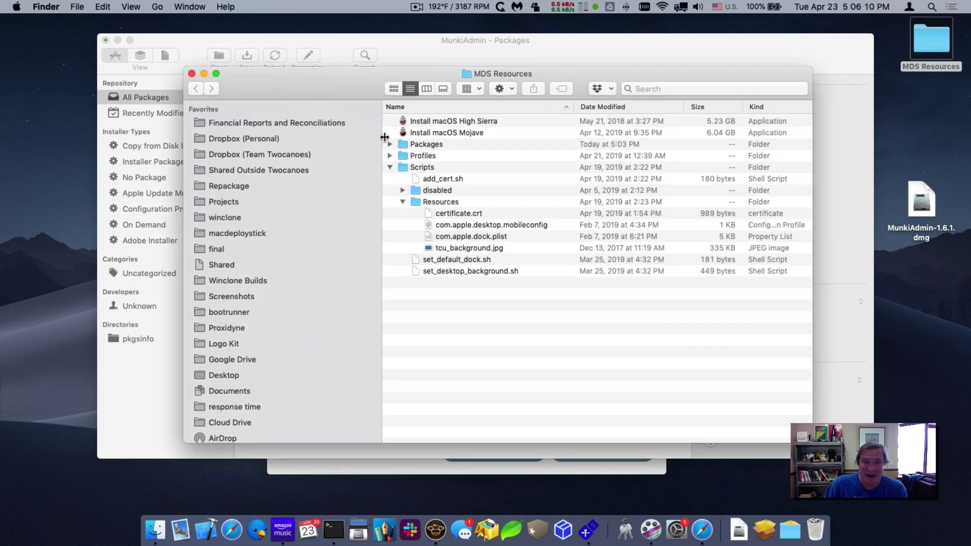
click(390, 144)
click(405, 158)
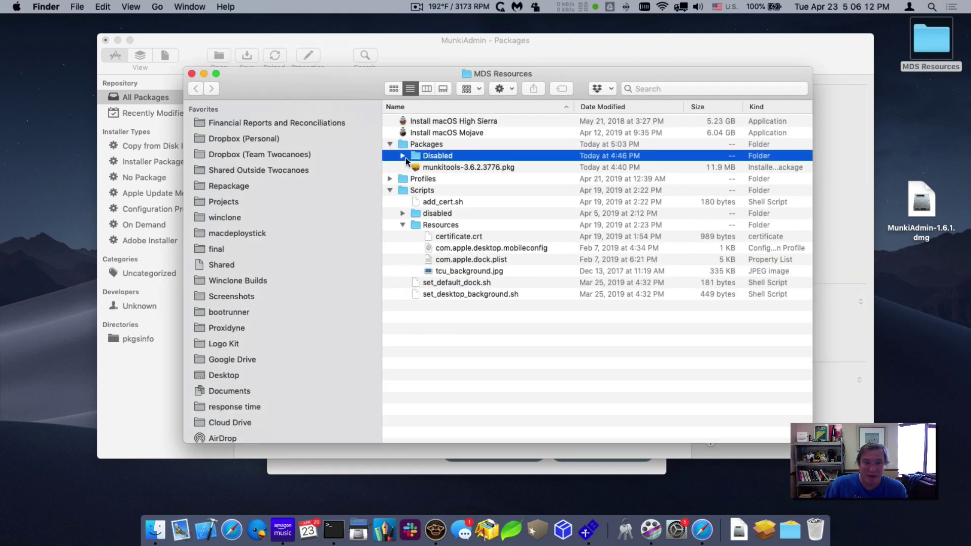
key(Right)
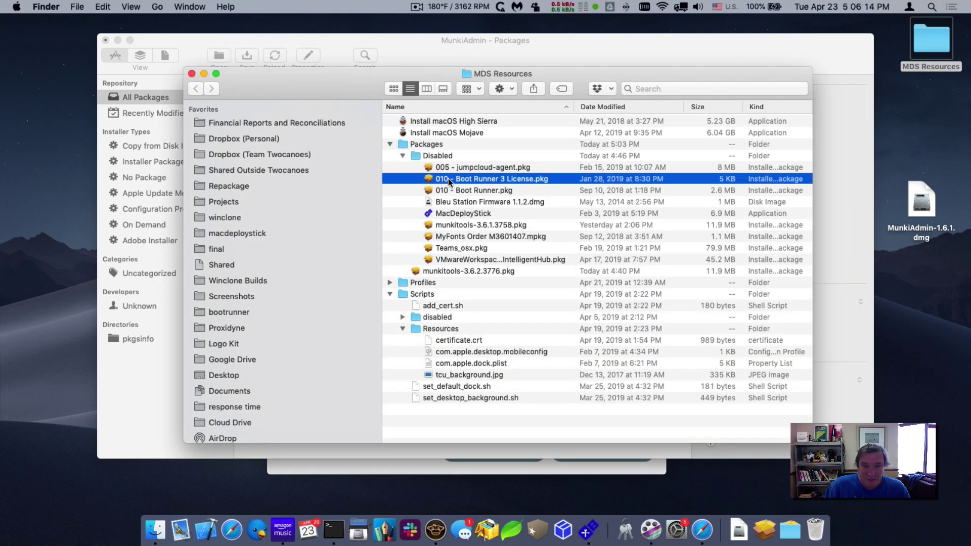
shift+click(448, 190)
drag(332, 75, 747, 325)
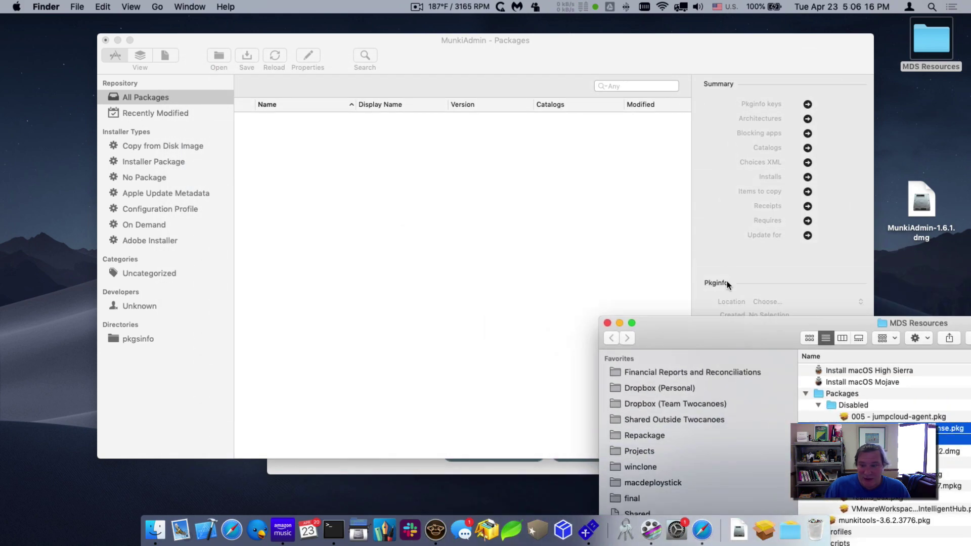
- Drag the Boot Runner packages into MunkiAdmin, save each import dialog, and close Finder
click(877, 417)
drag(877, 417, 536, 235)
click(592, 216)
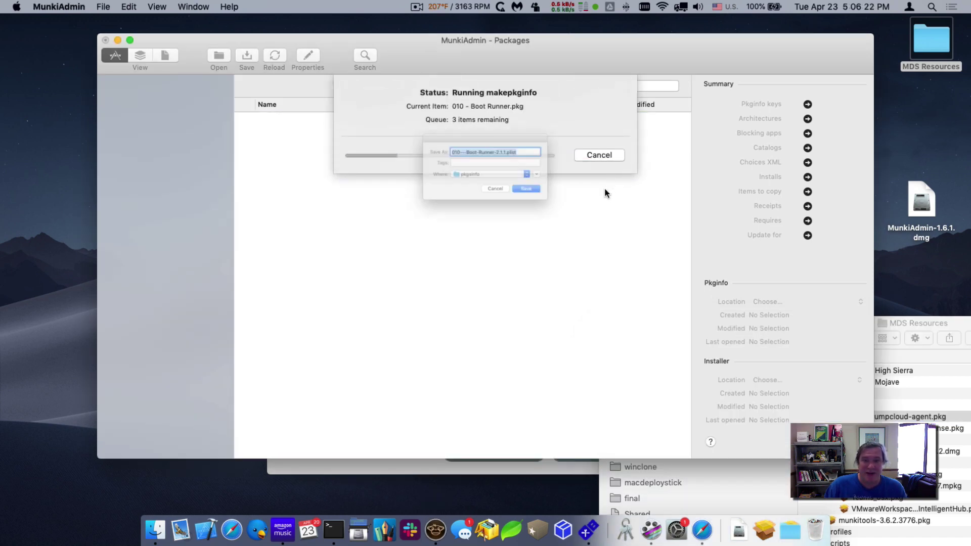
click(554, 203)
click(879, 341)
click(368, 184)
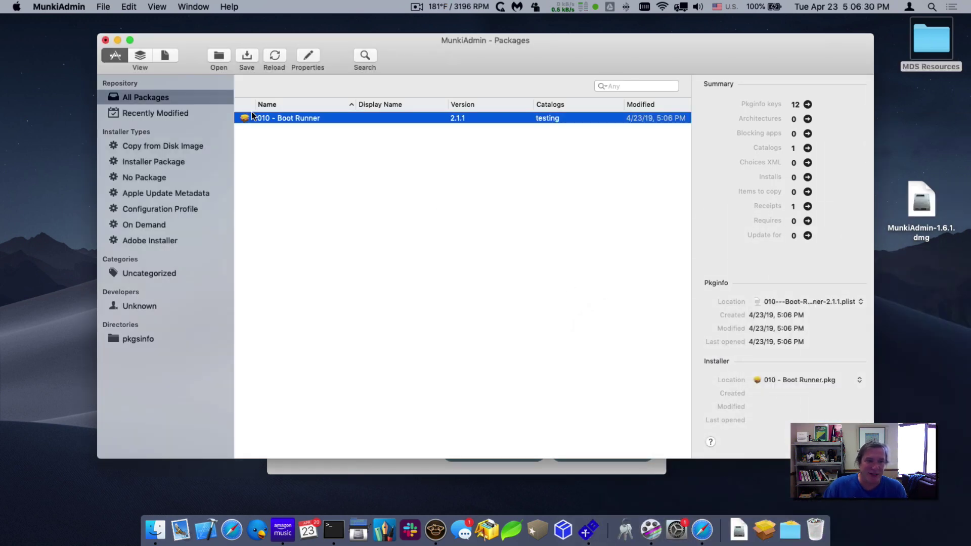
- Add 010 - Boot Runner to site_default's Optional Installs, close the editor, and save the repository
click(174, 54)
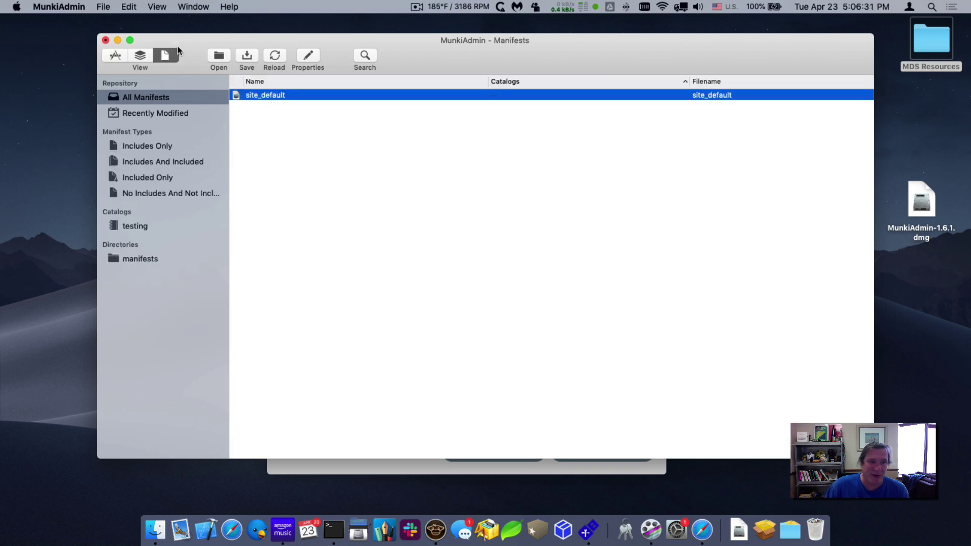
double_click(266, 96)
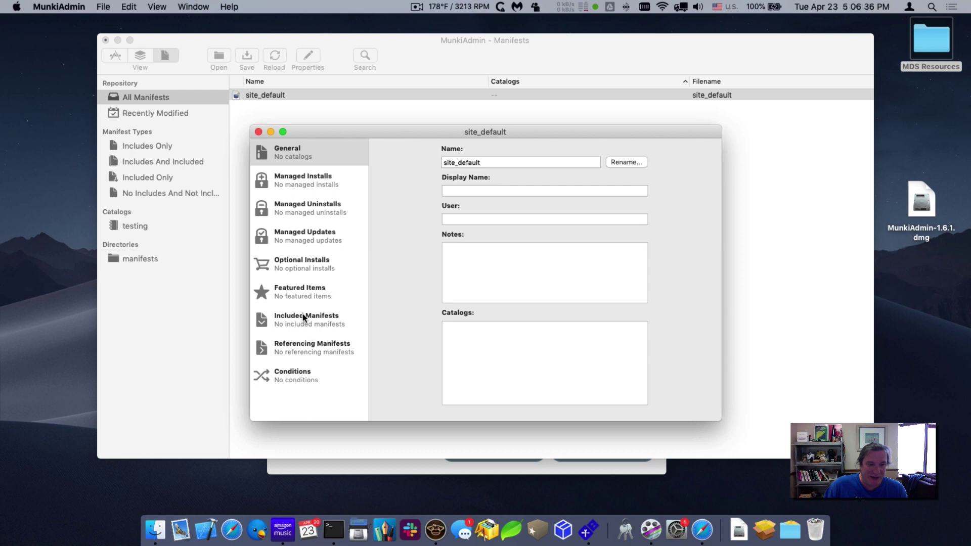
click(312, 269)
click(390, 401)
double_click(397, 195)
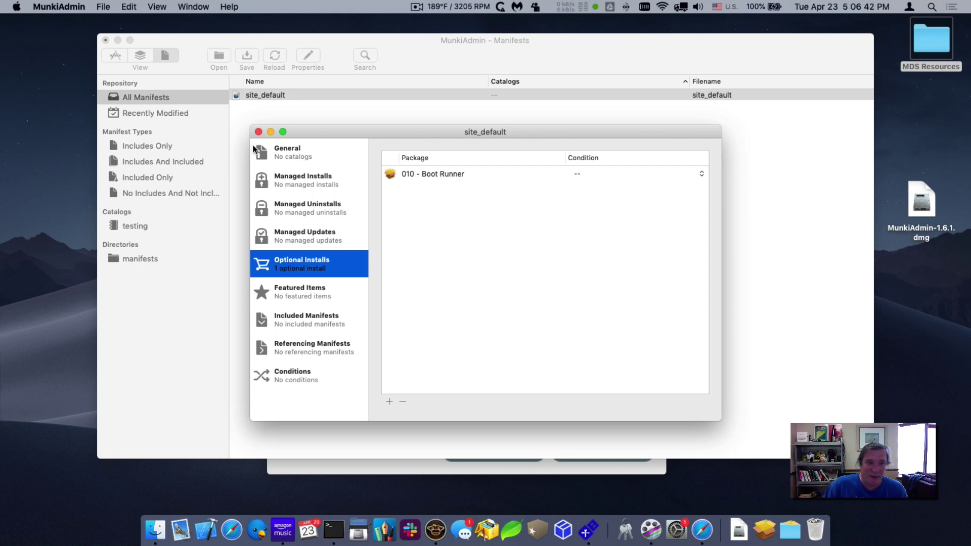
click(257, 132)
click(246, 58)
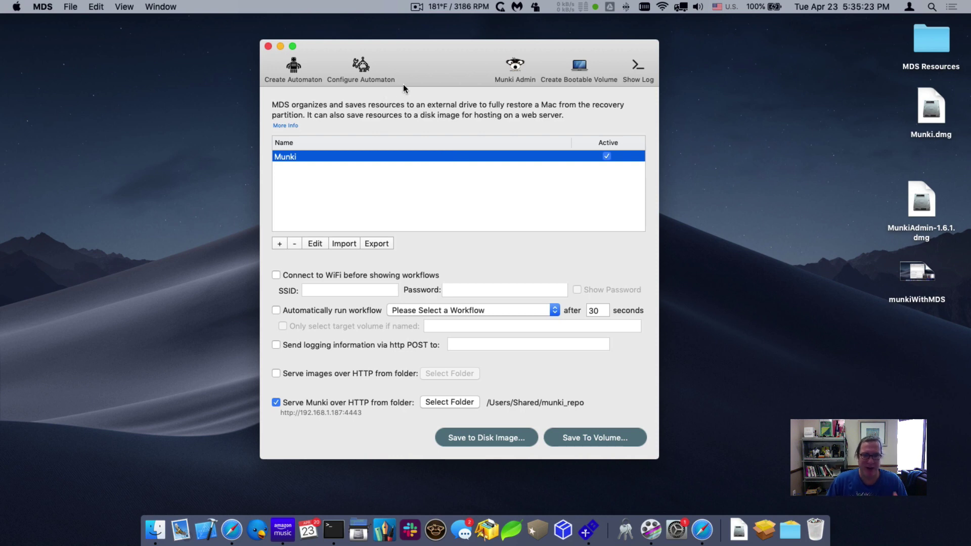
- Bring Finder forward and open the Network browsing window
drag(417, 62, 428, 63)
click(182, 195)
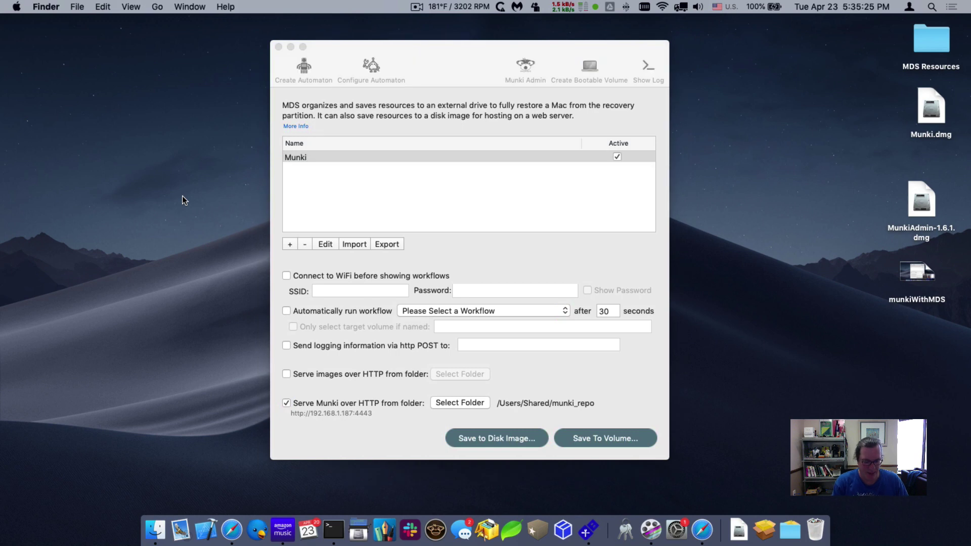
key(super+shift+k)
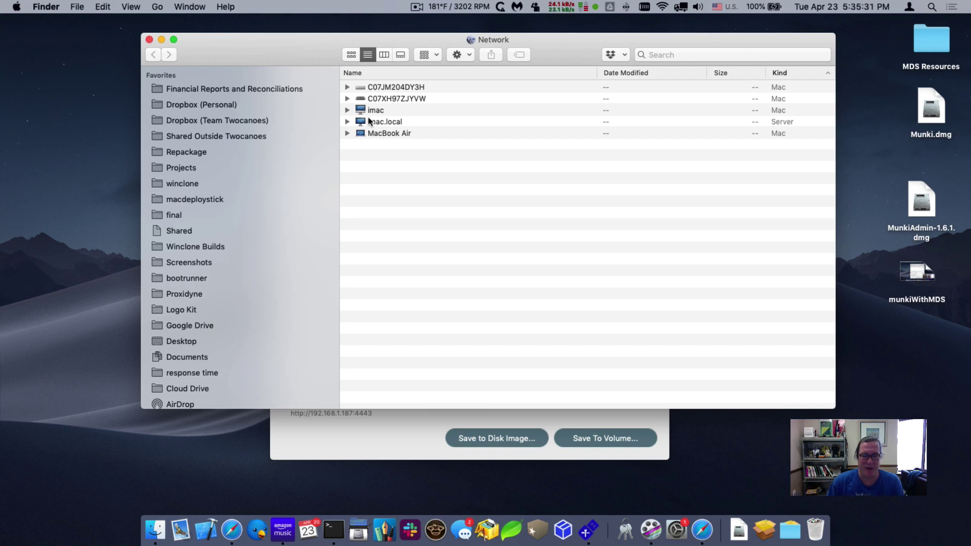
- Open Mac C07XH97ZJYVW from the network list and start a signed-in screen sharing session
click(362, 99)
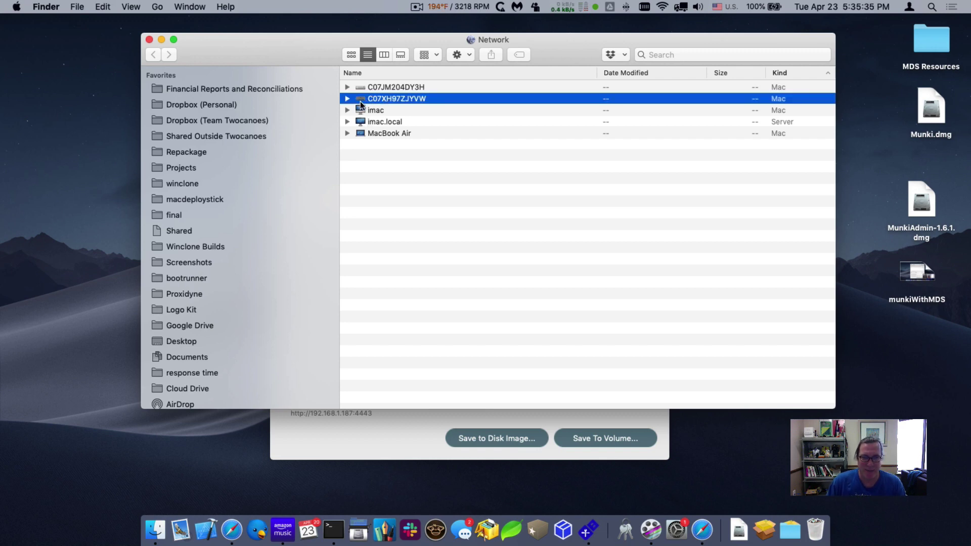
double_click(393, 101)
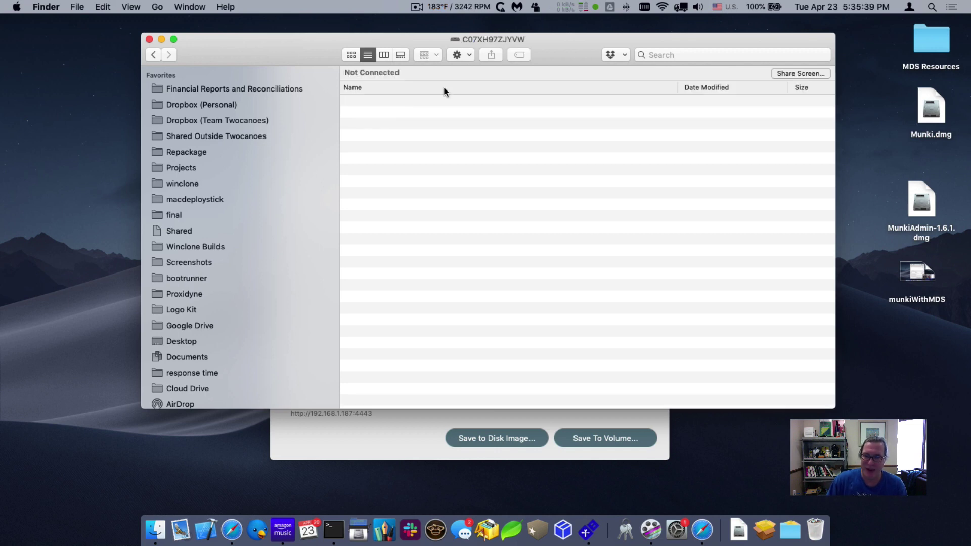
click(793, 73)
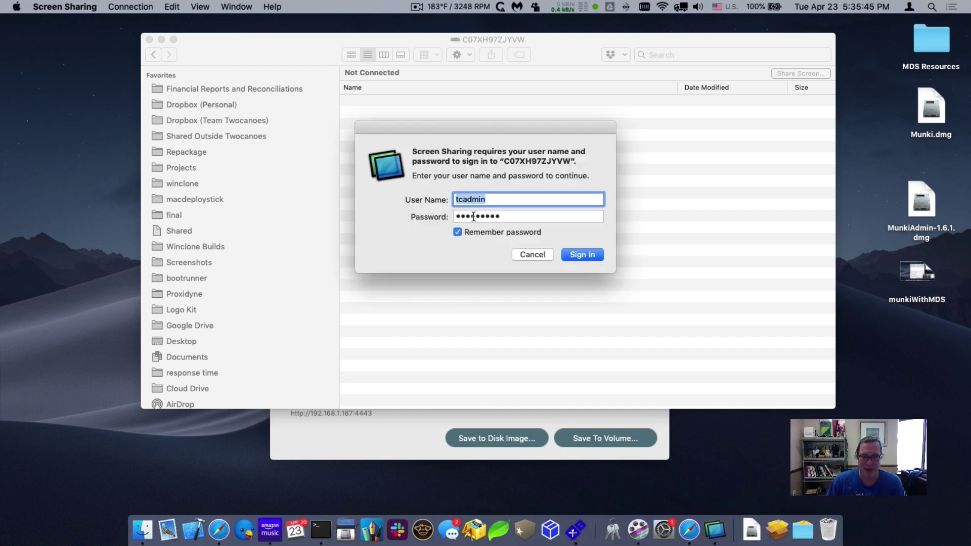
click(576, 253)
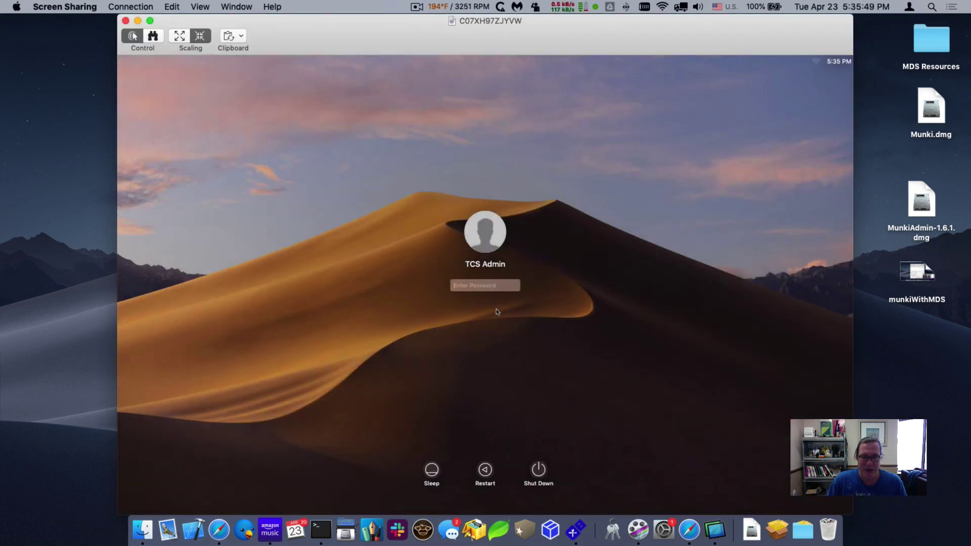
- Log in to the remote Mac with the account password, then launch Managed Software Center from Applications
text(•••••••••)
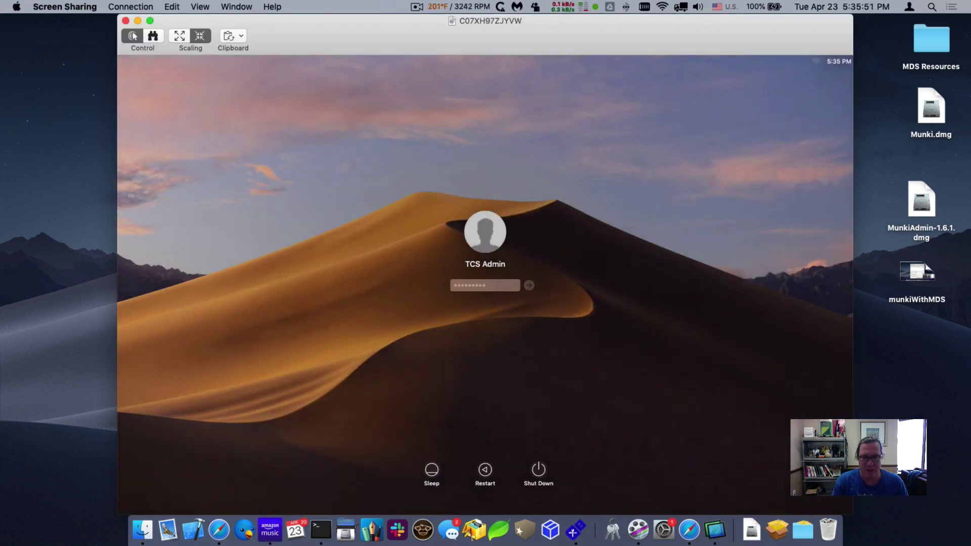
key(Return)
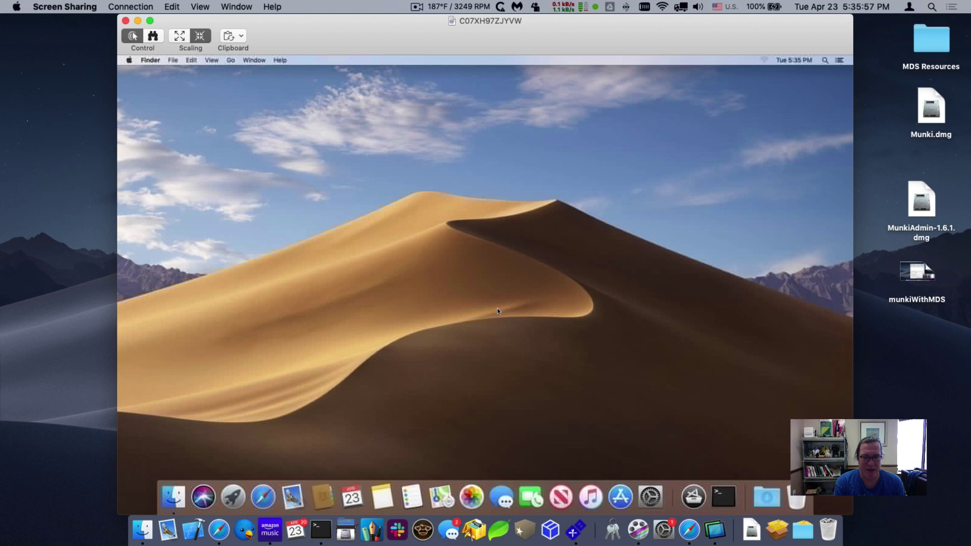
key(super+shift+a)
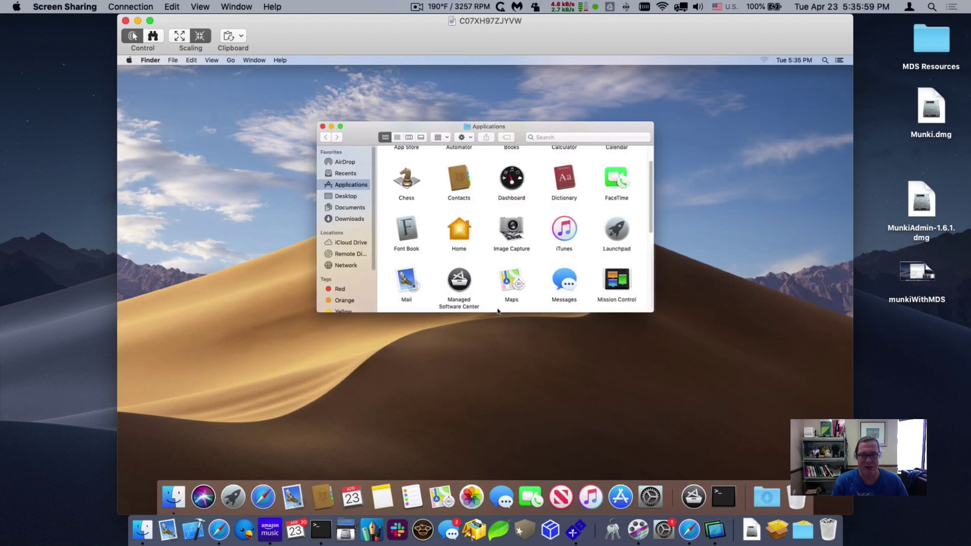
click(454, 283)
double_click(454, 284)
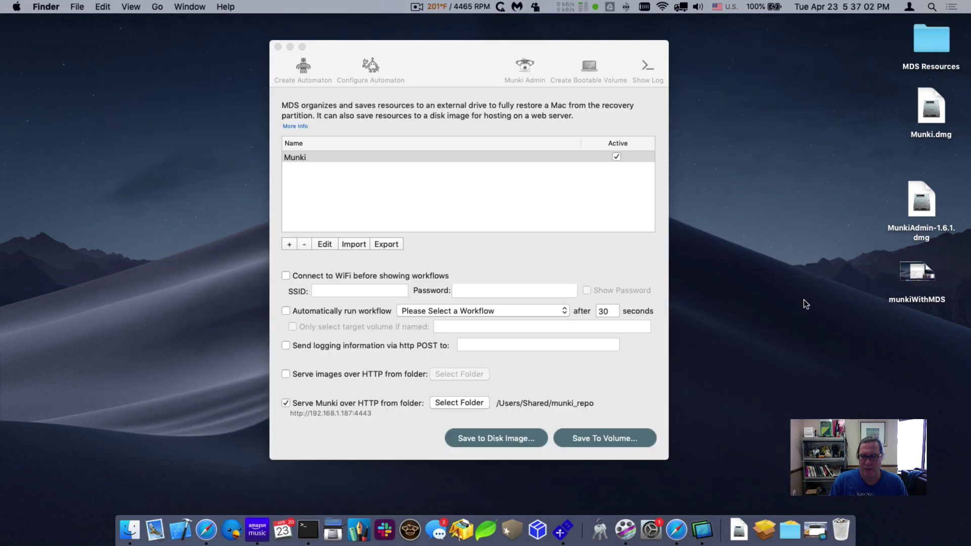
- Launch MunkiAdmin from MDS and open the MDS Resources folder
click(481, 259)
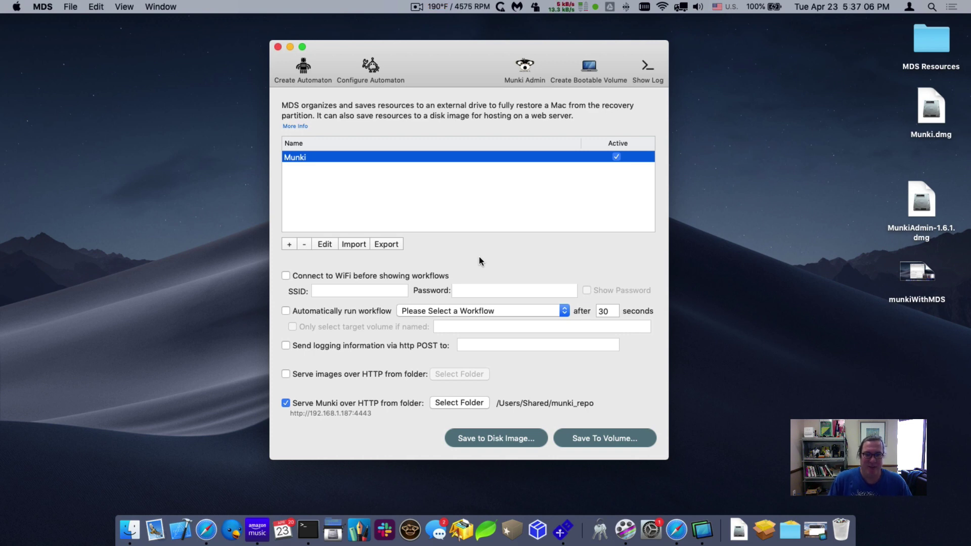
click(531, 66)
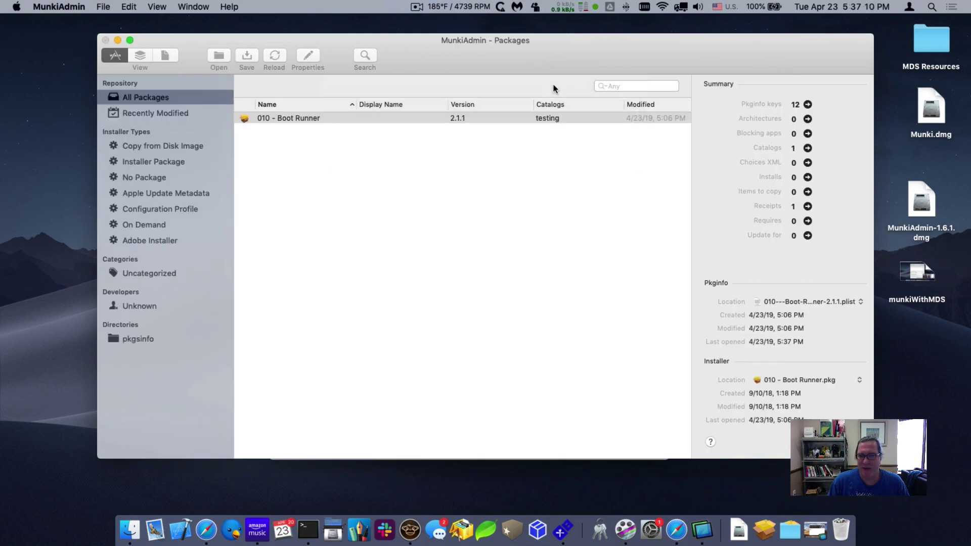
double_click(931, 40)
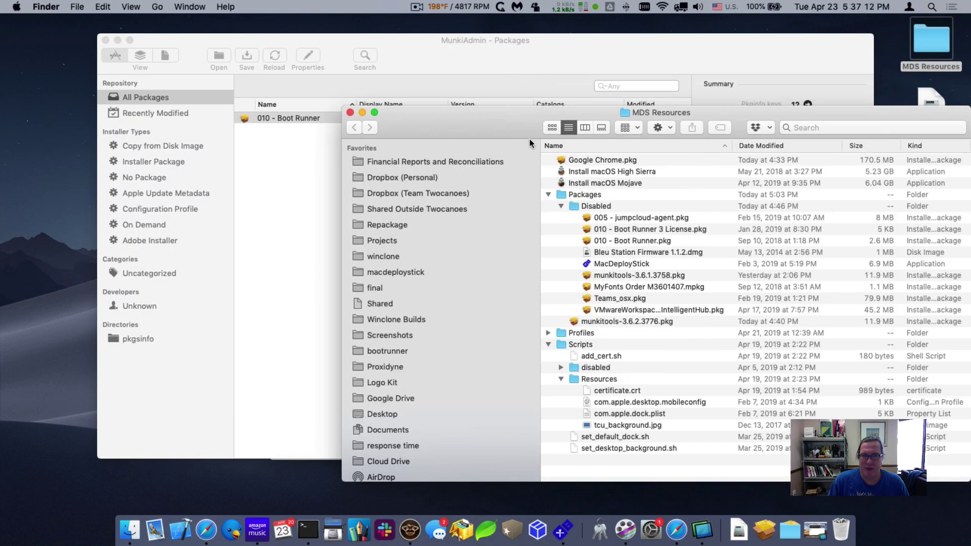
- Drag Google Chrome.pkg into MunkiAdmin's packages, save the import, and close MDS Resources
drag(602, 160, 309, 219)
drag(506, 121, 804, 81)
click(598, 217)
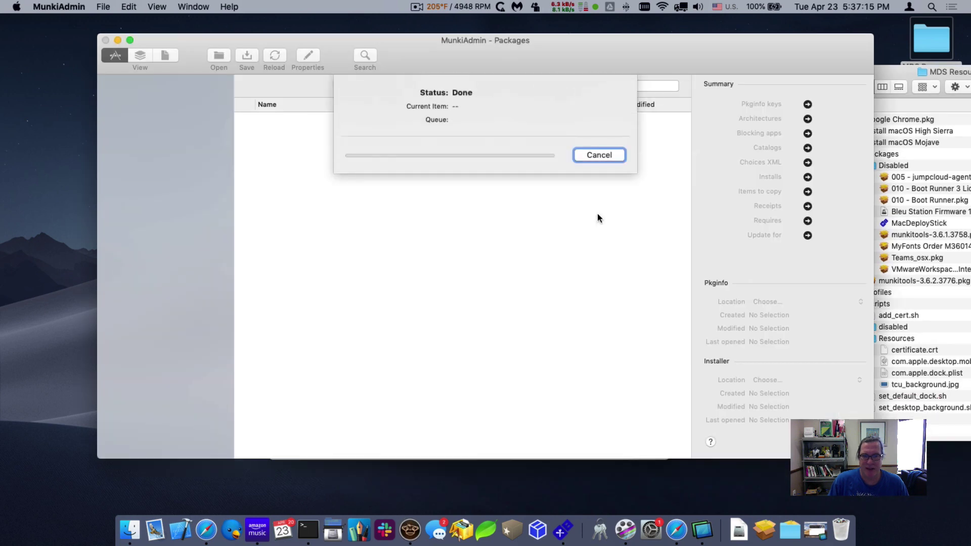
click(936, 104)
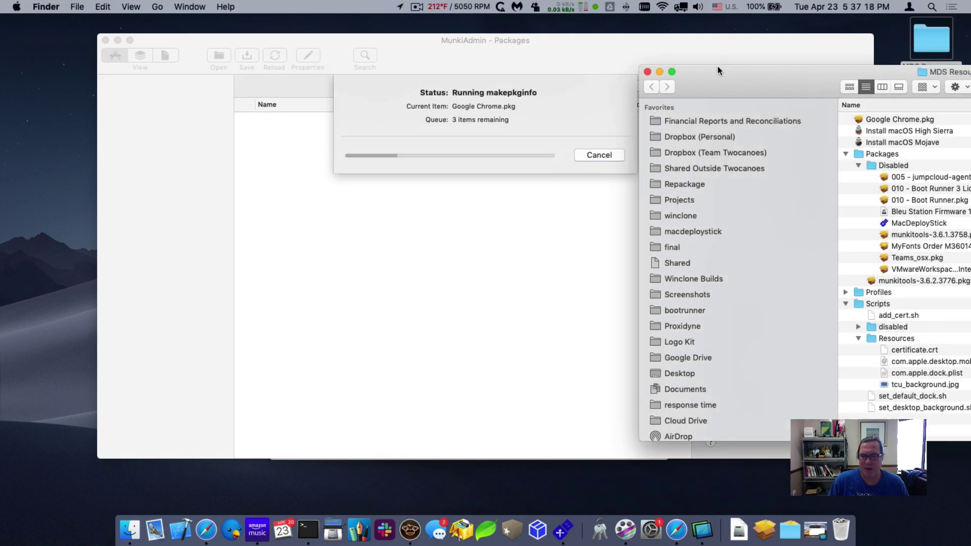
click(654, 72)
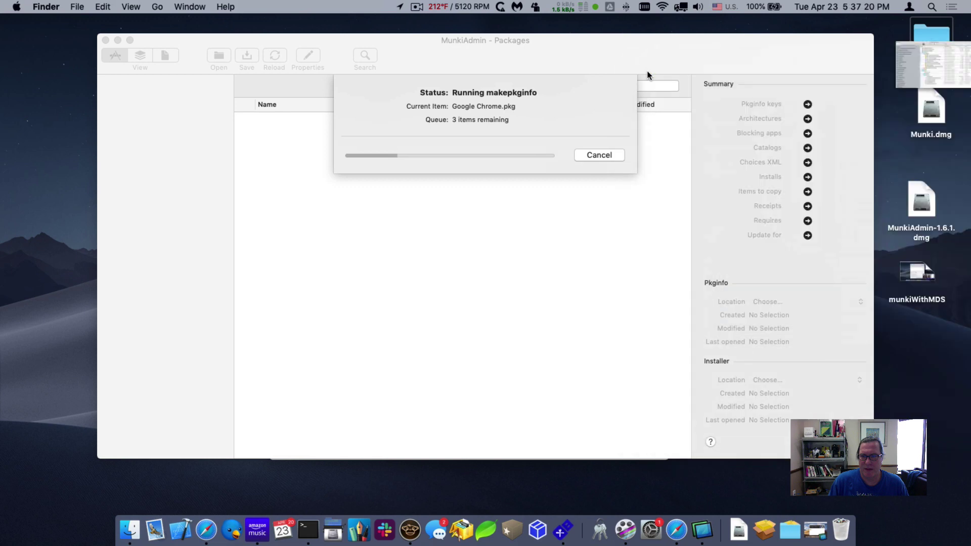
key(Return)
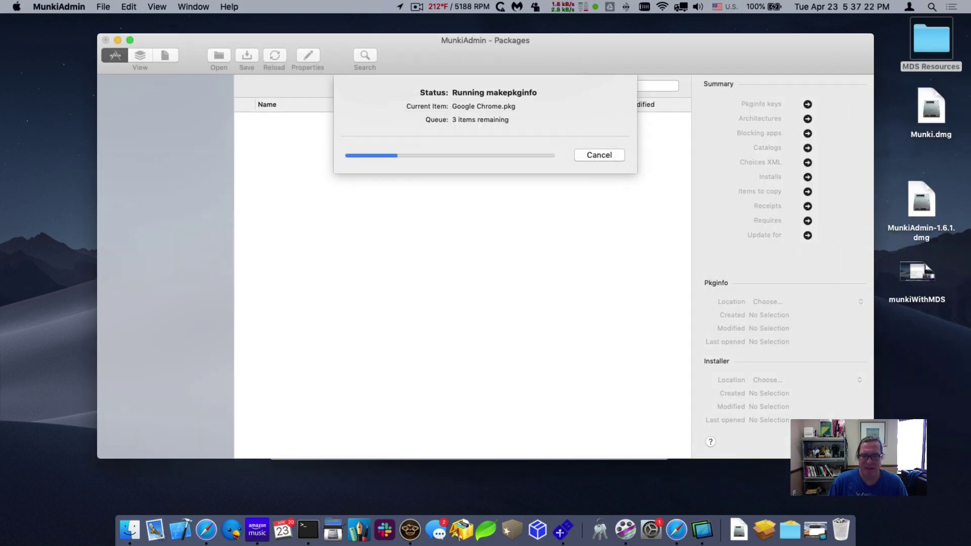
- Open site_default, add Google Chrome under Optional Installs, then save and close the manifest editor
click(165, 55)
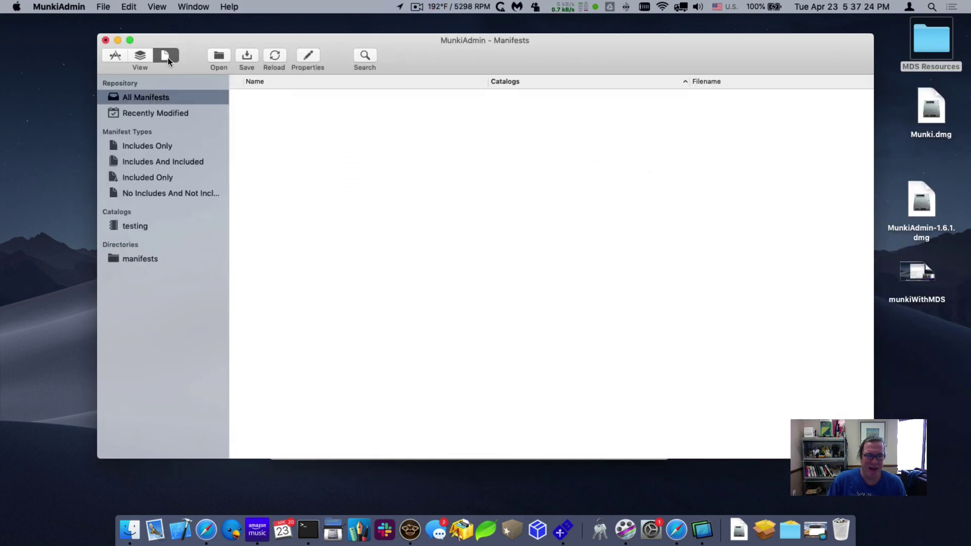
double_click(257, 96)
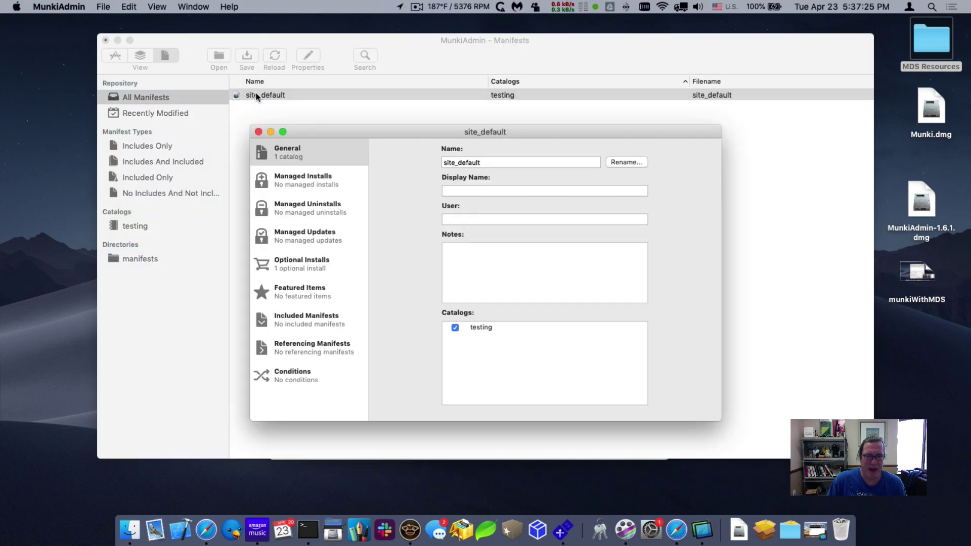
click(298, 265)
click(388, 400)
click(412, 221)
click(583, 471)
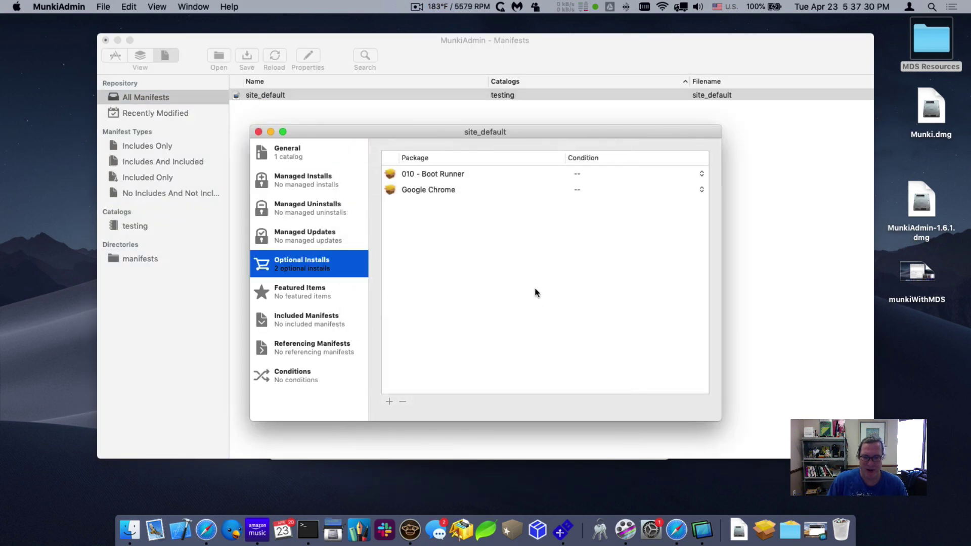
key(super+w)
key(super+s)
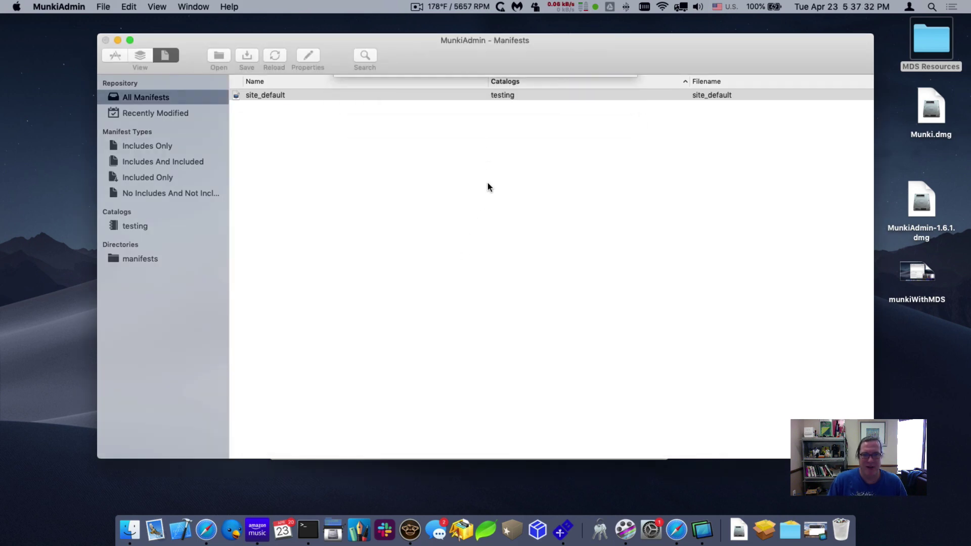
key(super+Tab)
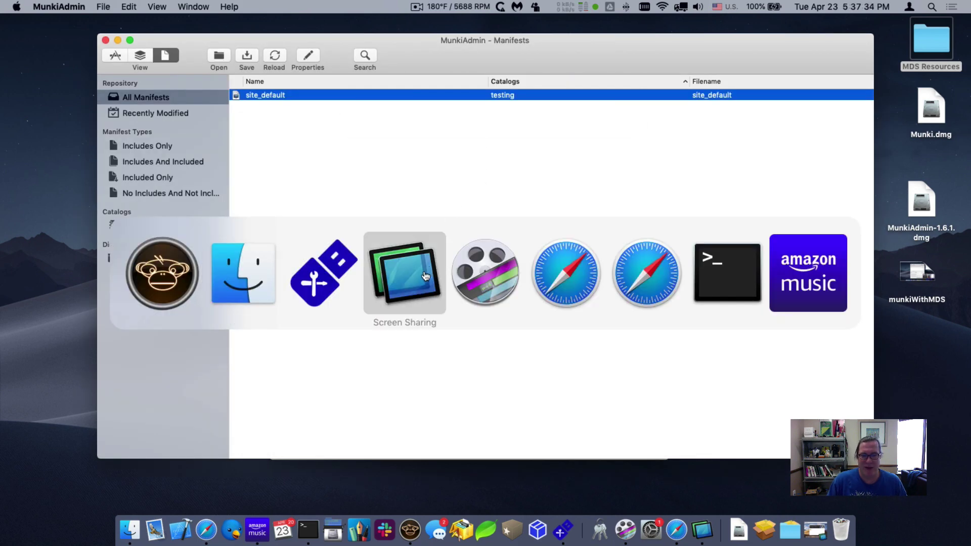
- Bring back the Screen Sharing window, restart the remote Managed Software Center, and install Google Chrome
click(424, 273)
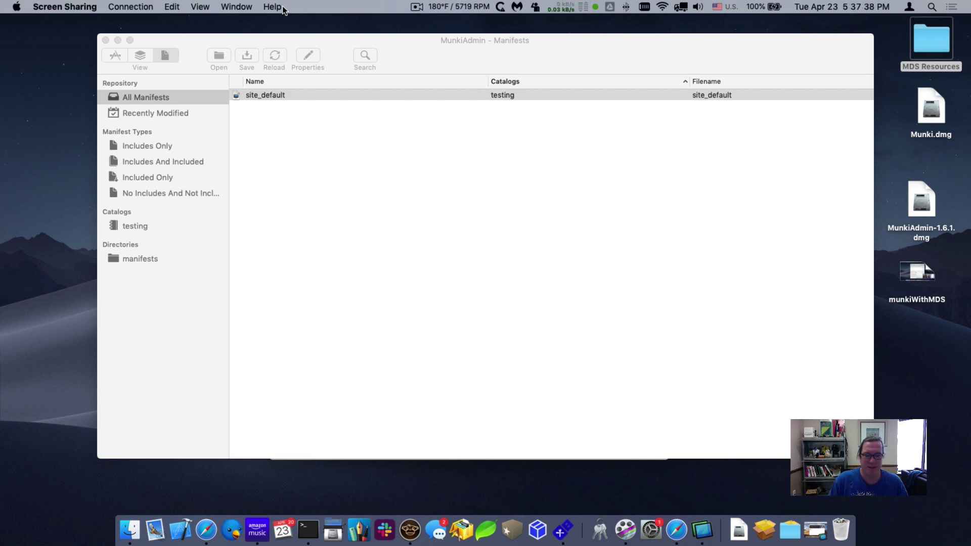
click(816, 534)
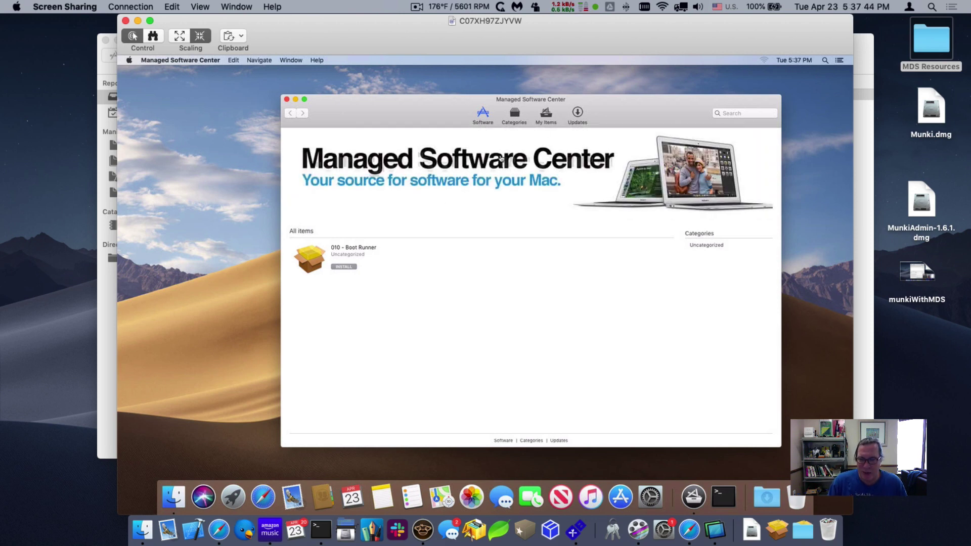
key(super+q)
double_click(456, 283)
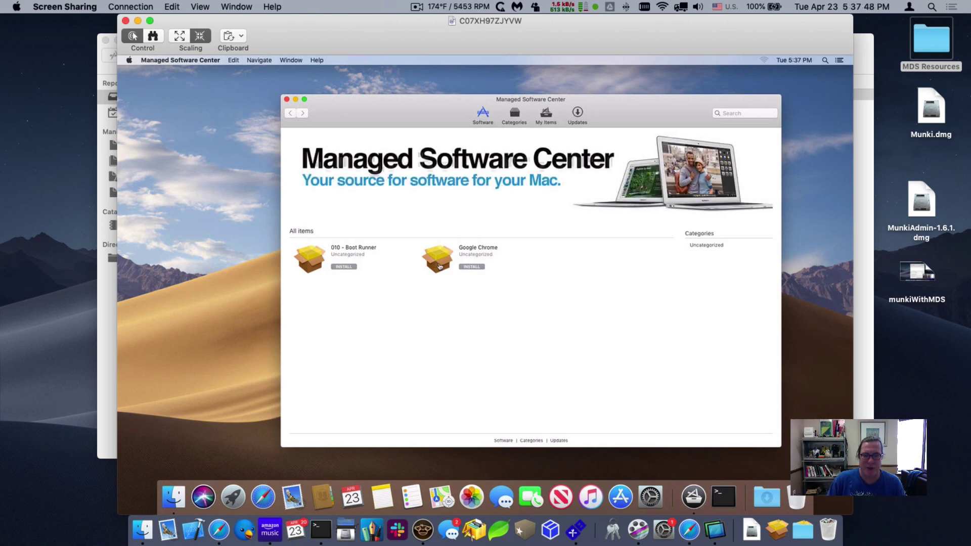
click(470, 266)
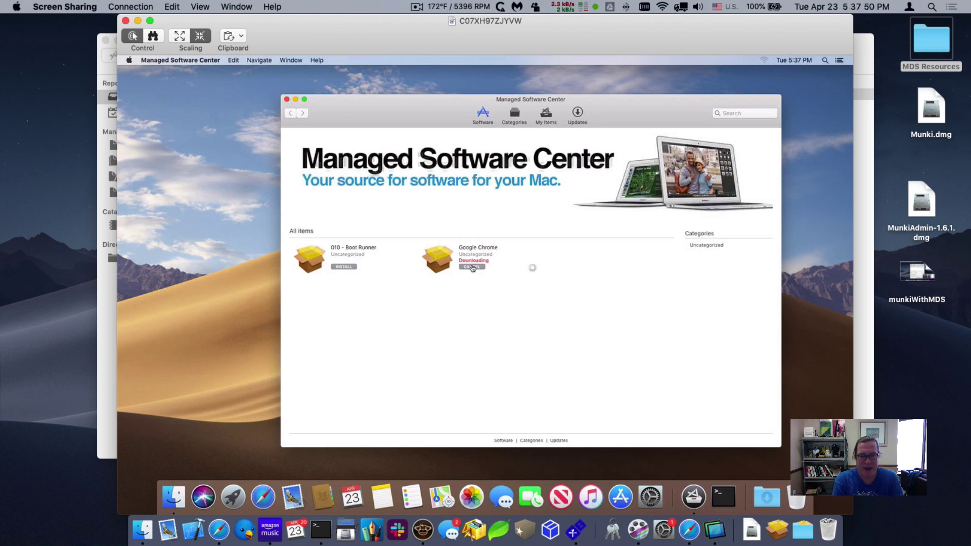